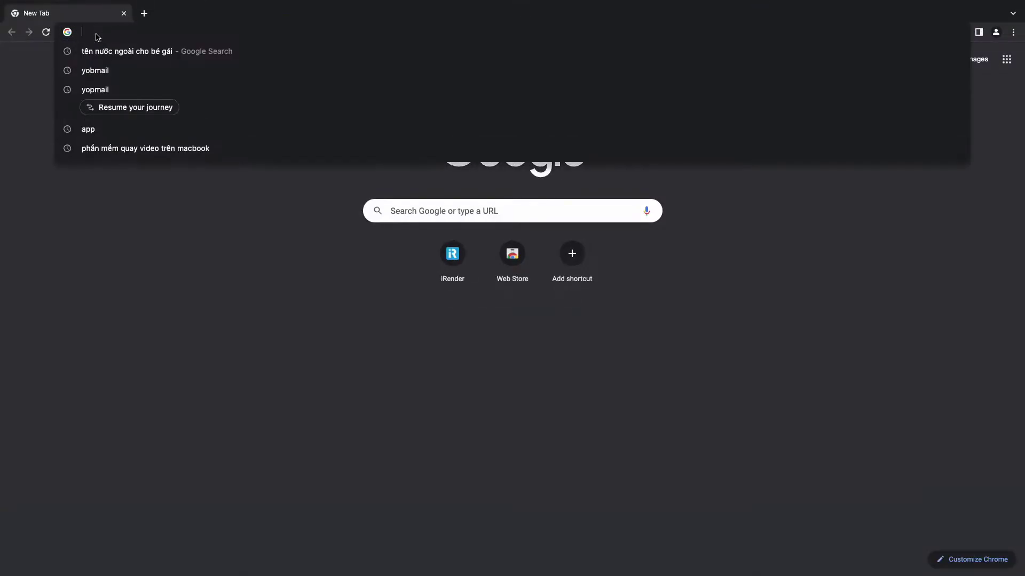
Load the irendering.net website in Chrome's address bar
type("i")
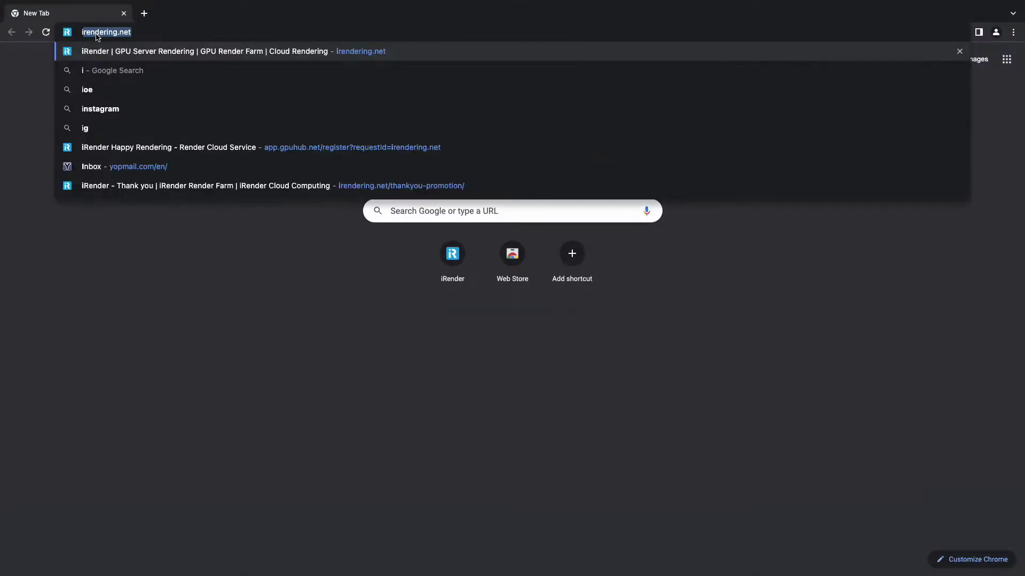
key("Return")
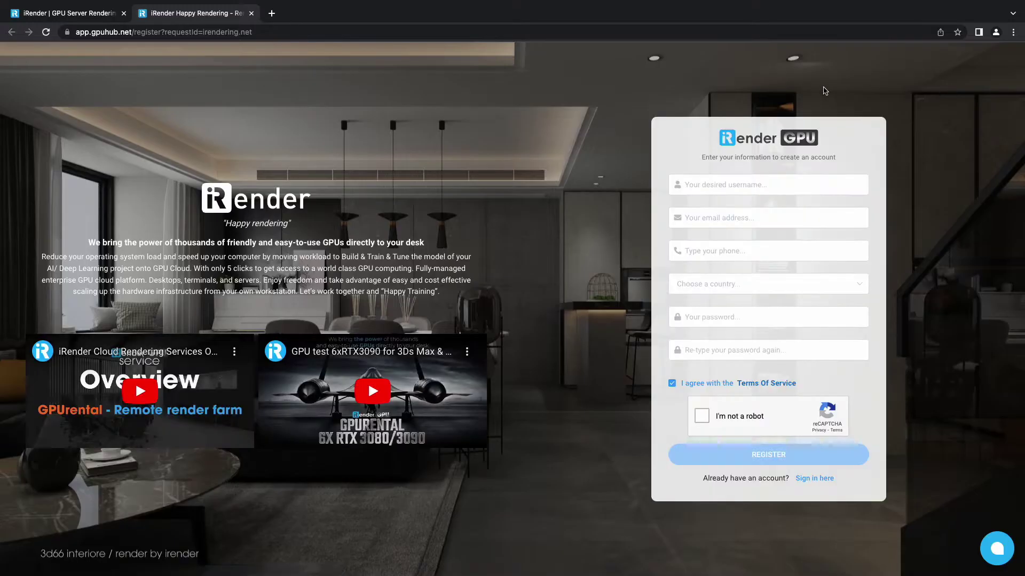
Fill in the registration form with a username, email, phone and American Samoa as country, then submit
left_click(769, 185)
type("irender")
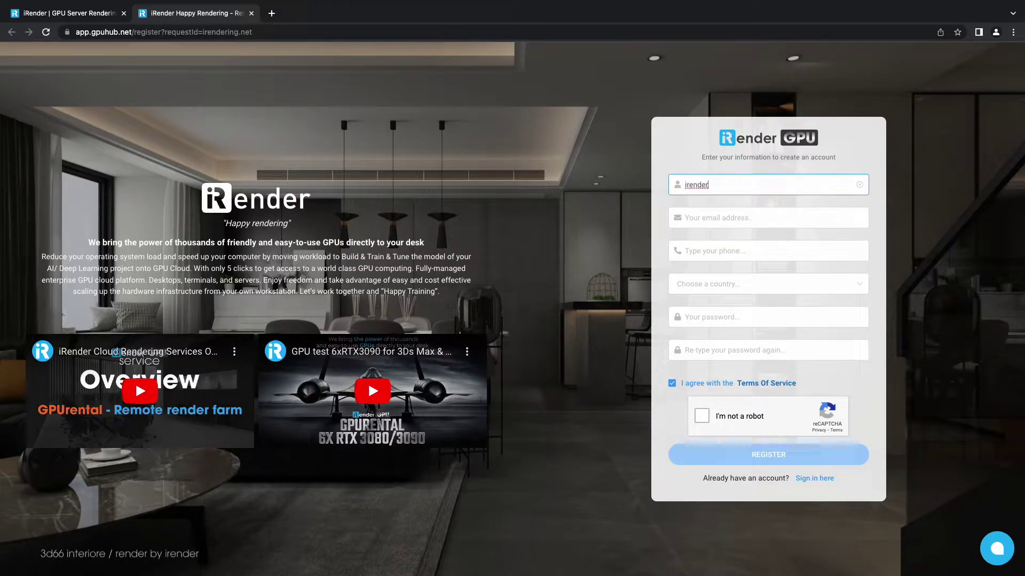
type("Helen")
left_click(735, 217)
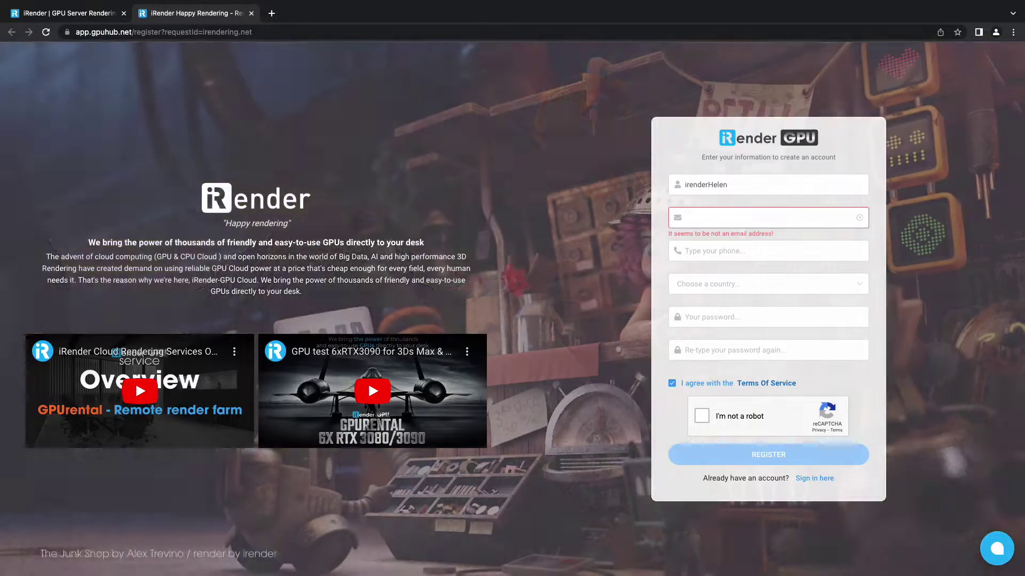
left_click(755, 254)
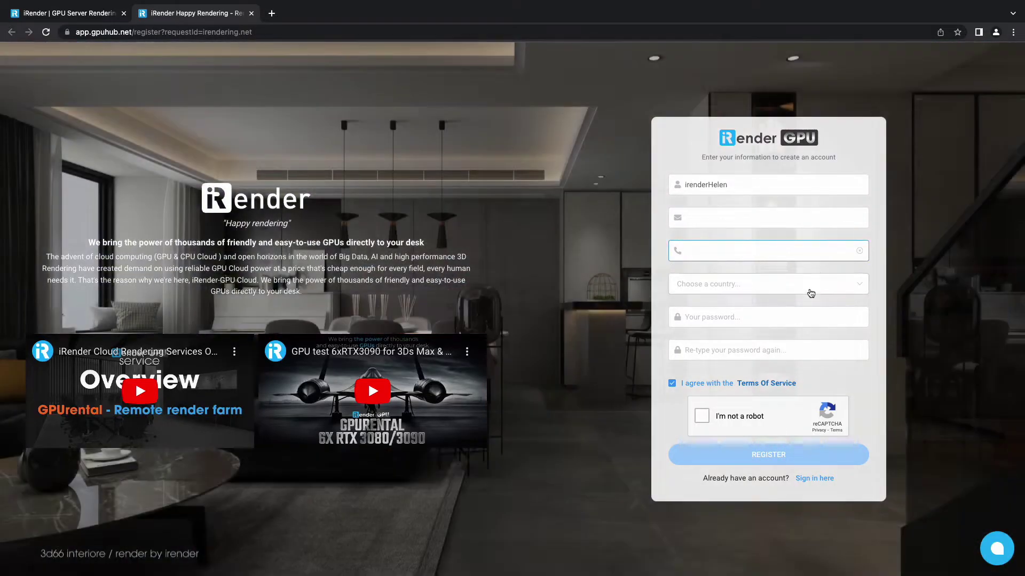
left_click(862, 291)
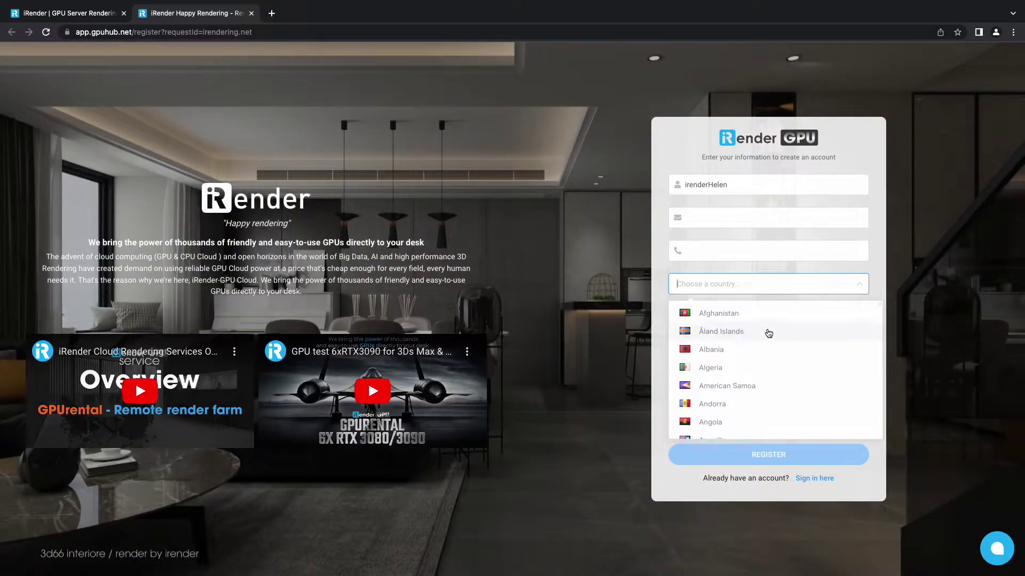
scroll(742, 363, "down", 1)
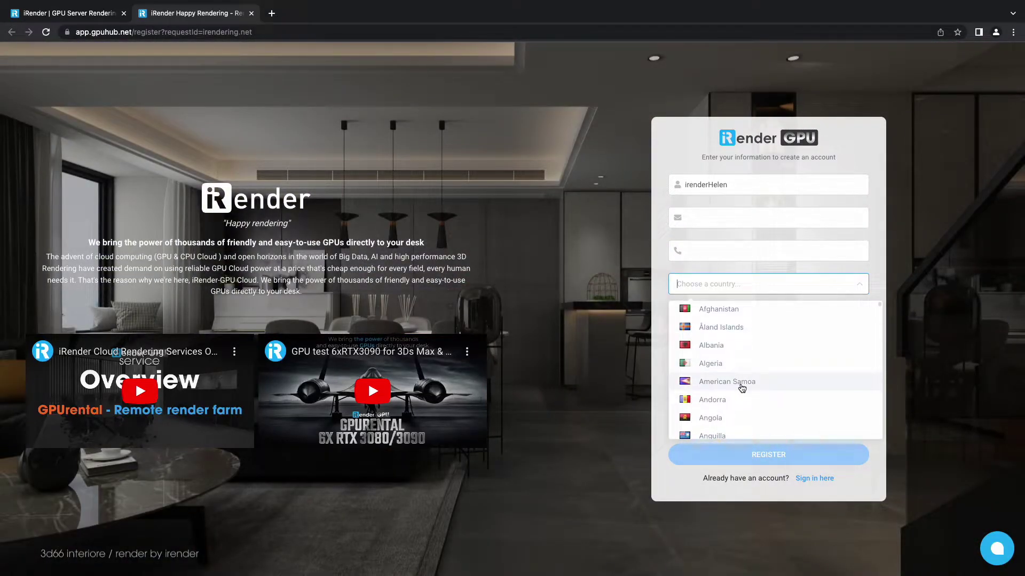
left_click(742, 384)
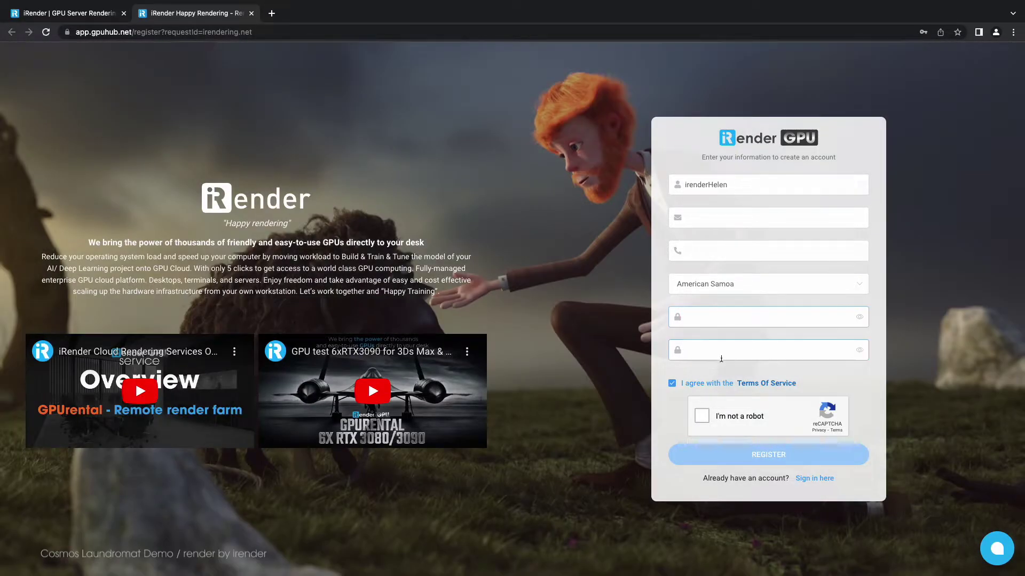
left_click(719, 356)
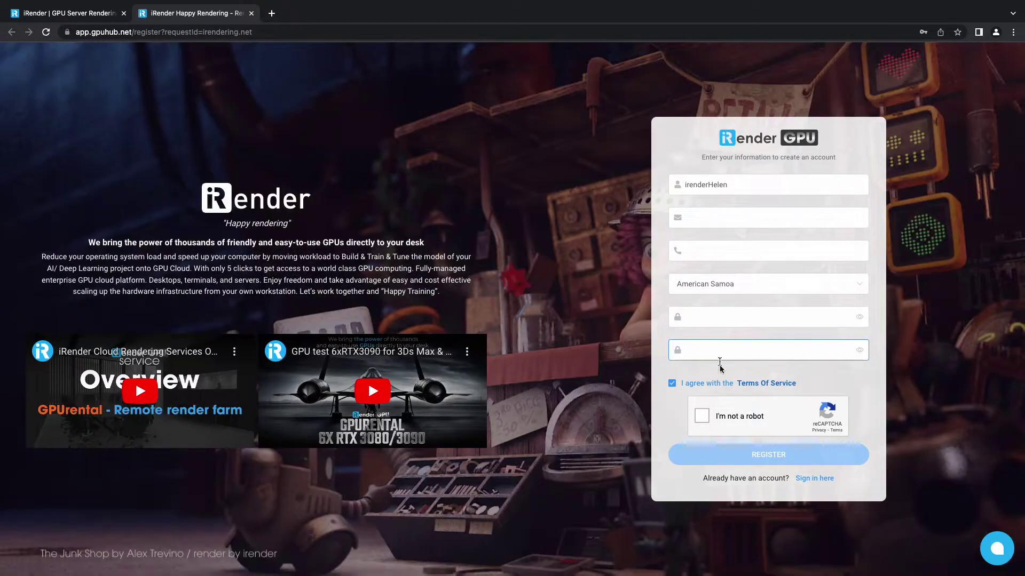
left_click(702, 416)
left_click(754, 462)
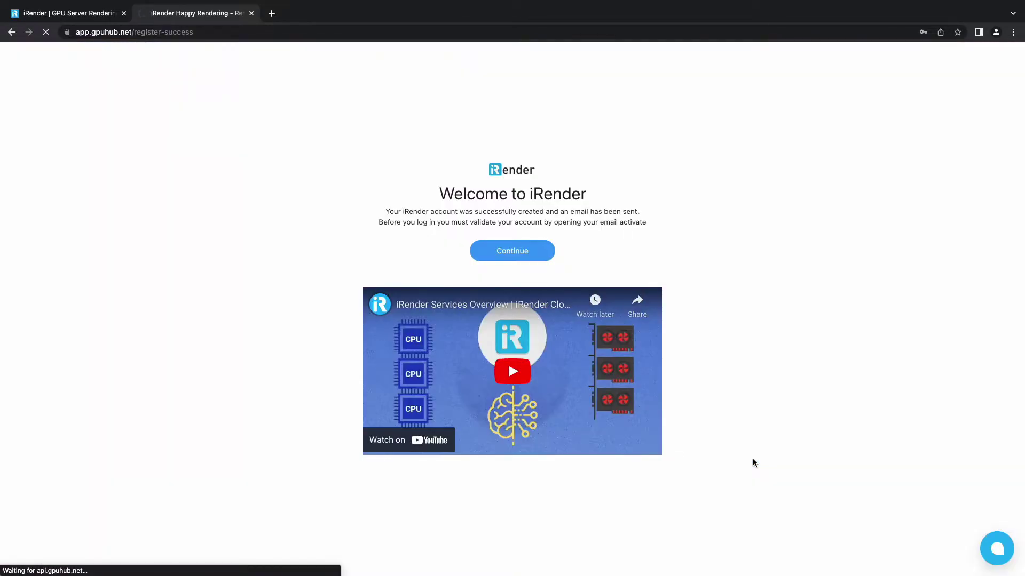
left_click(514, 252)
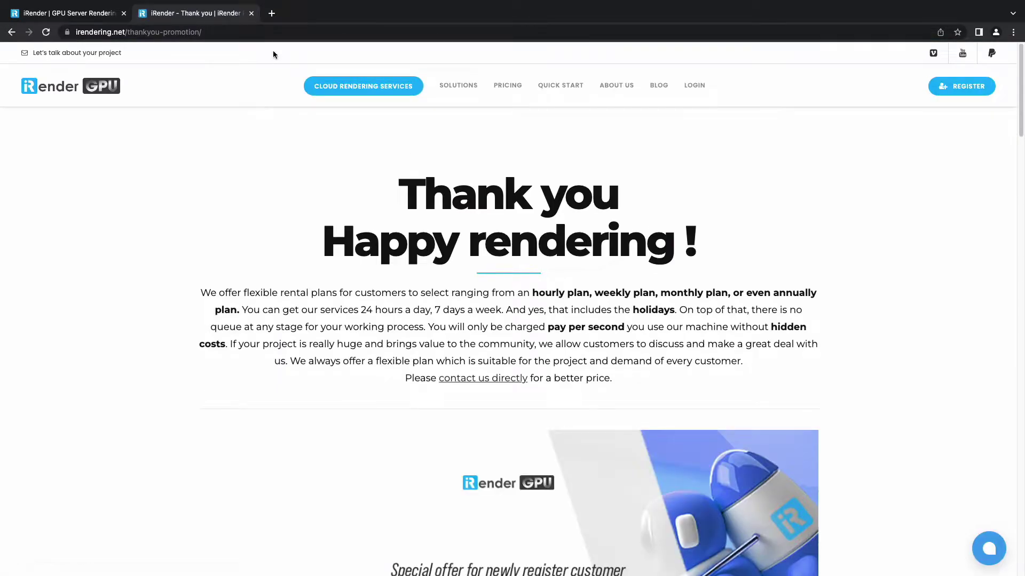
Log in to the newly created iRender account with its username and password
left_click(80, 13)
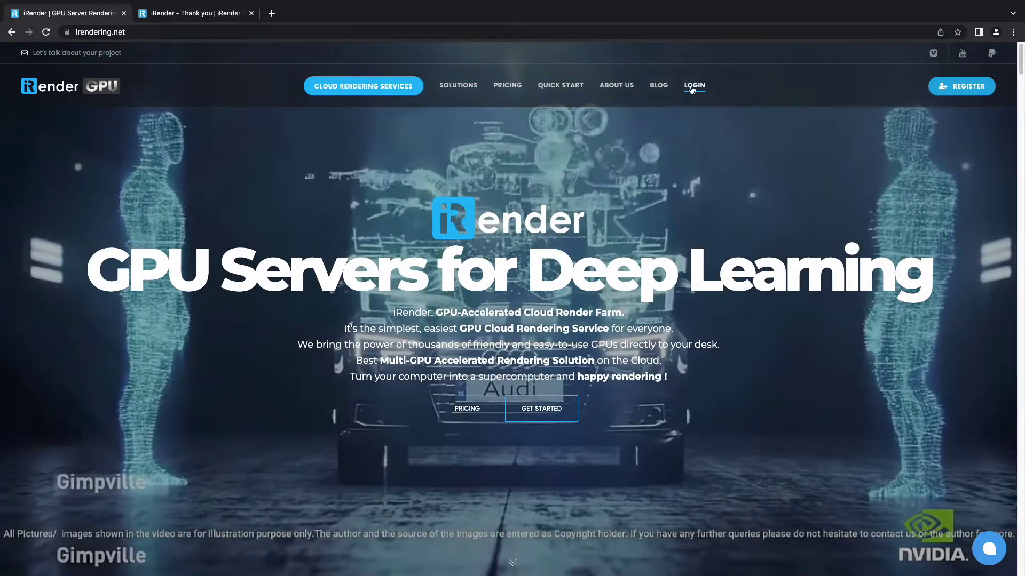
left_click(692, 87)
type("ir")
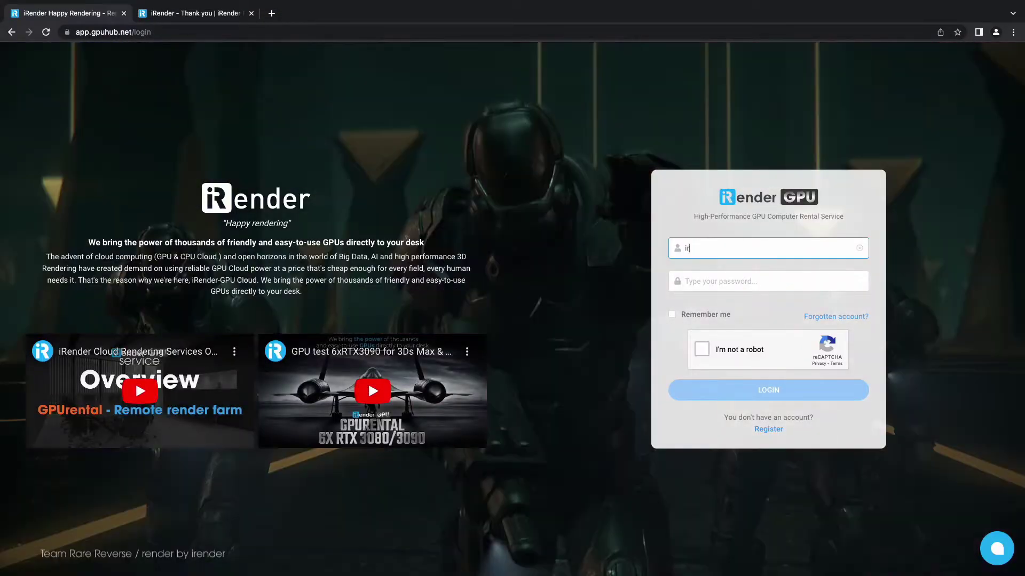
type("enderhelen")
left_click(769, 281)
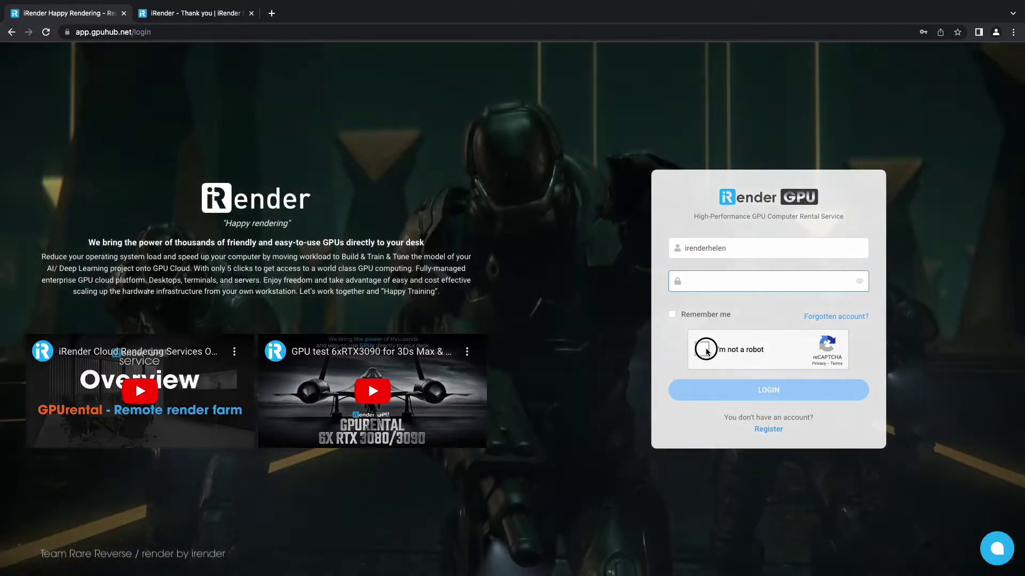
left_click(702, 350)
left_click(768, 391)
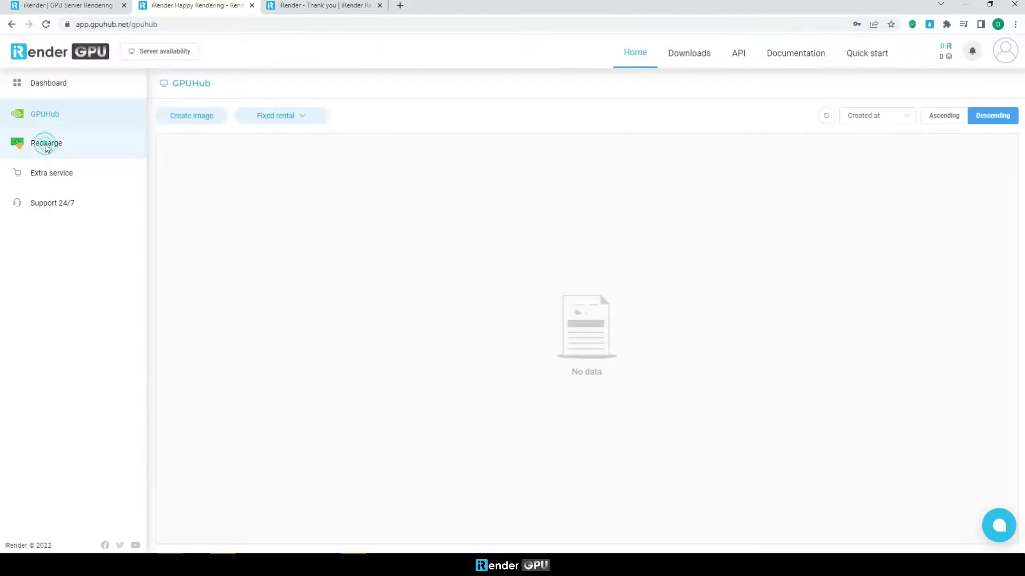
Compare the $1500 to $10000 recharge tiers and the Onepay, MoMo and Paypal payment methods
left_click(47, 148)
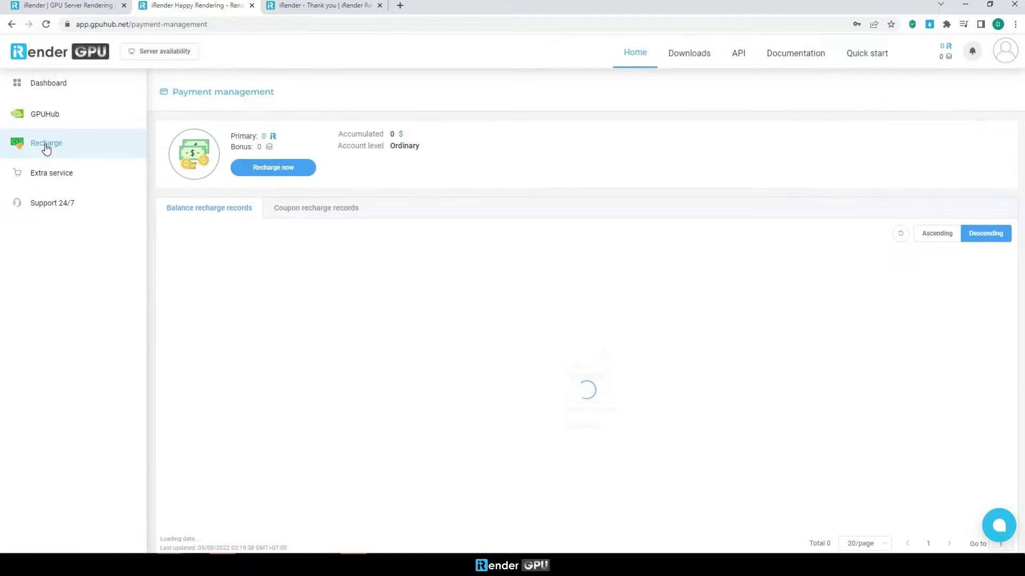
left_click(272, 169)
left_click(376, 321)
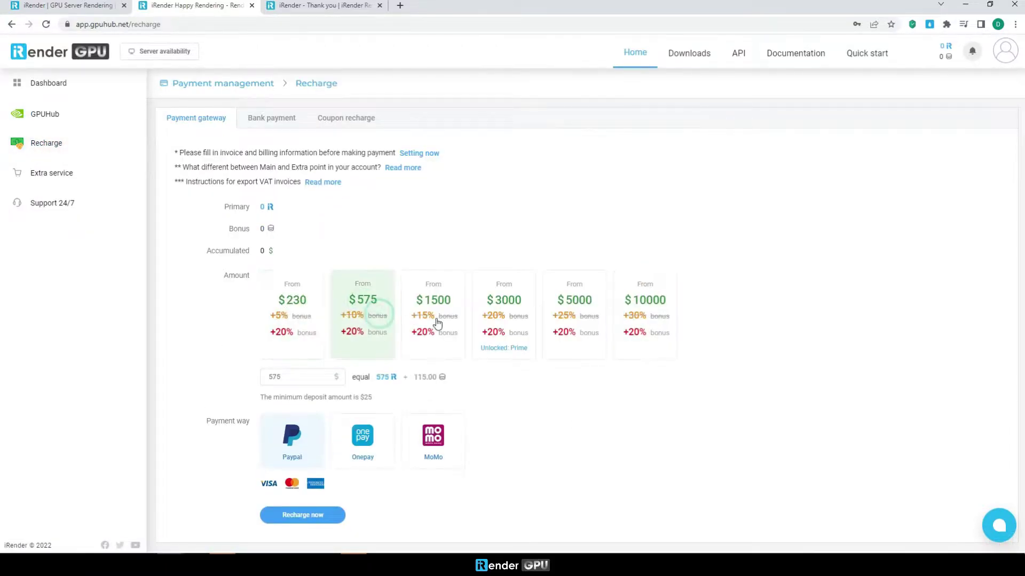
left_click(443, 321)
left_click(501, 326)
left_click(567, 328)
left_click(637, 333)
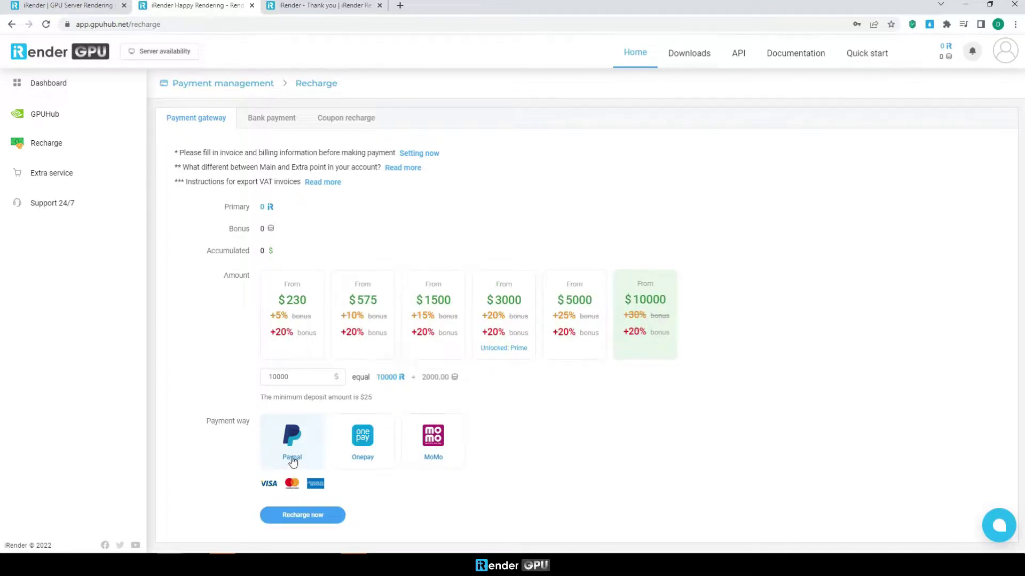
left_click(357, 457)
left_click(425, 461)
left_click(292, 443)
Review the bank transfer details and coupon recharge option, then return to online payment
left_click(273, 120)
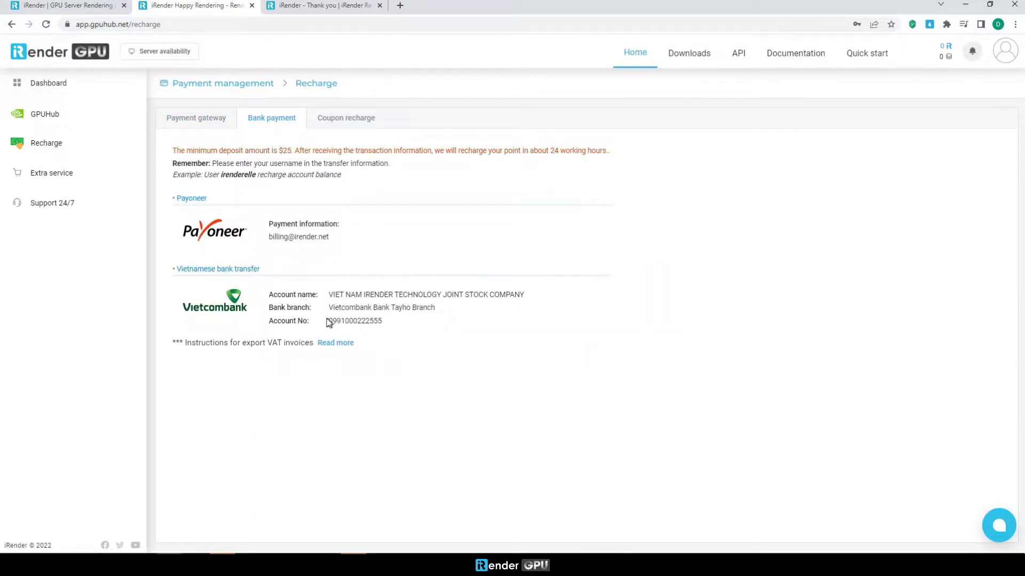
left_click_drag(327, 321, 392, 325)
left_click(327, 120)
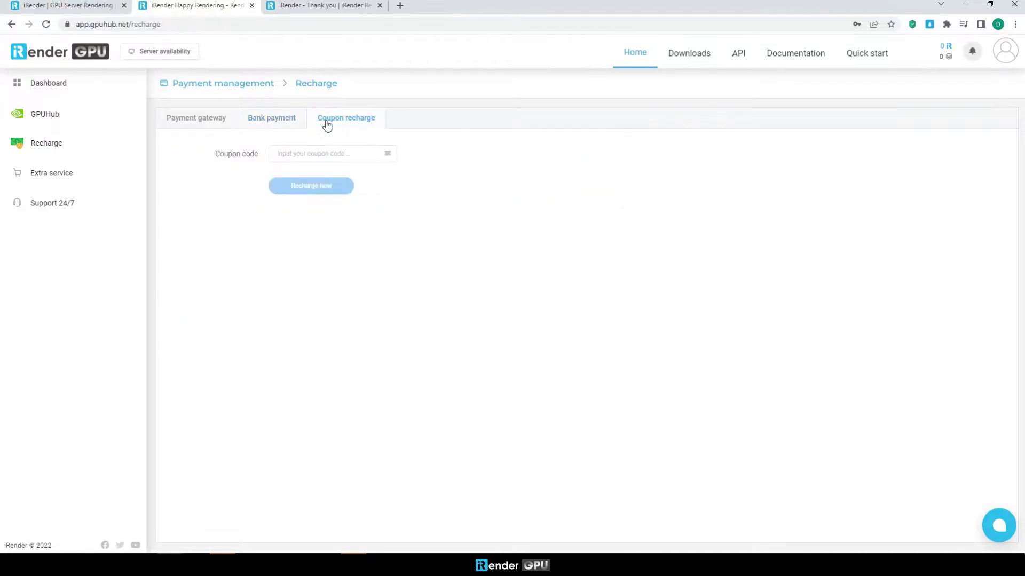
left_click(199, 119)
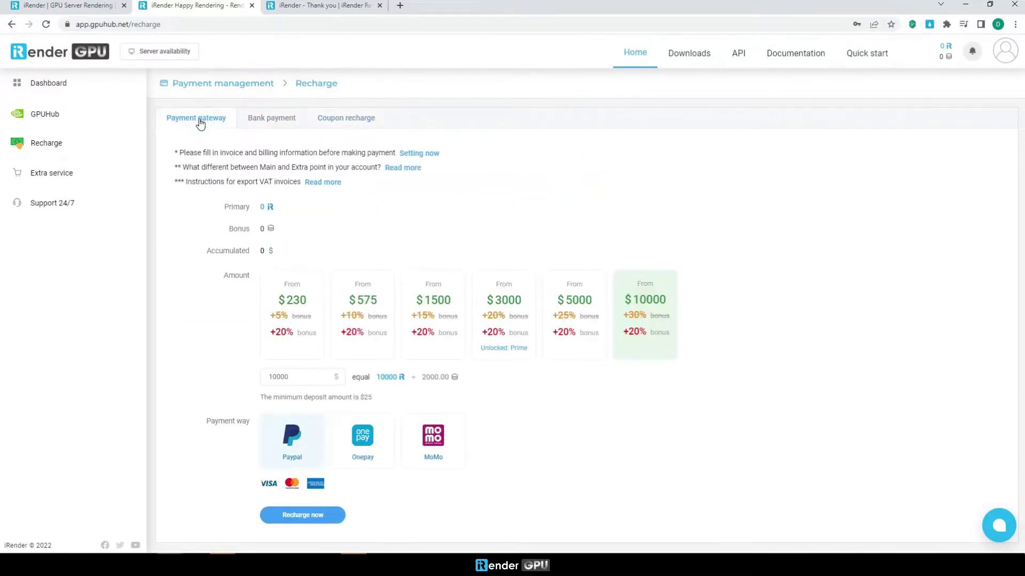
Recharge the account with $230 paid through Onepay
left_click(278, 313)
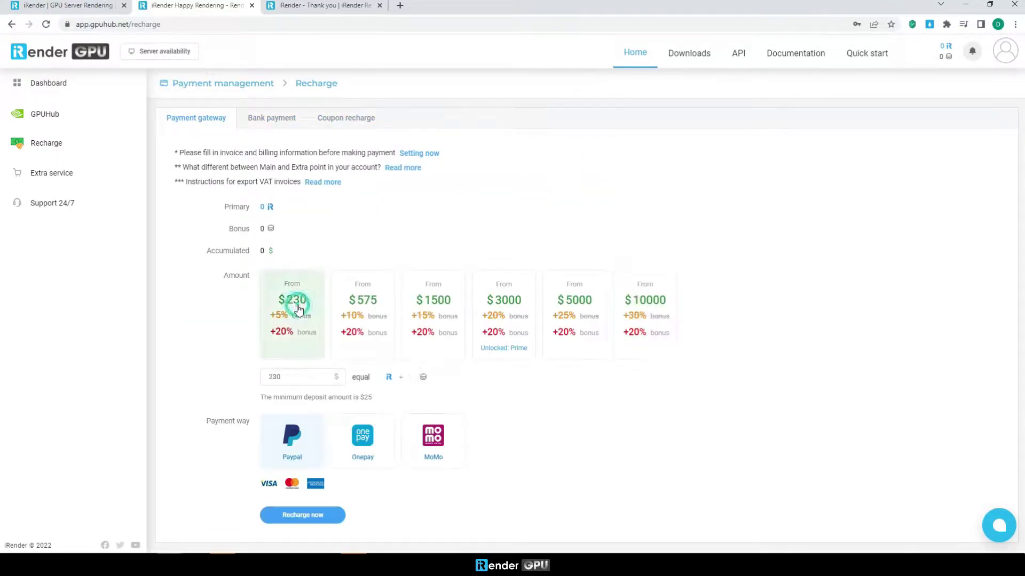
left_click(364, 445)
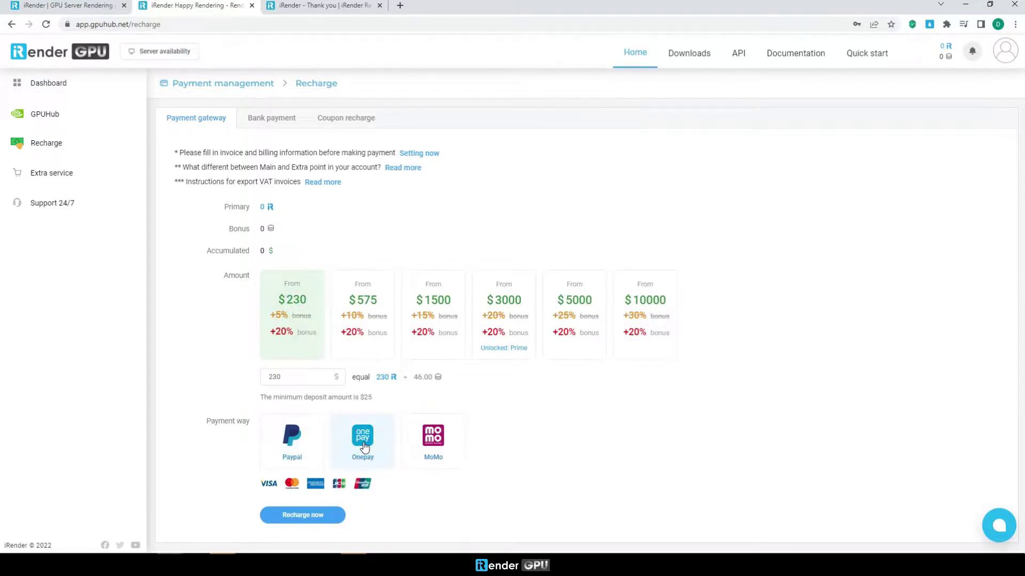
left_click(302, 517)
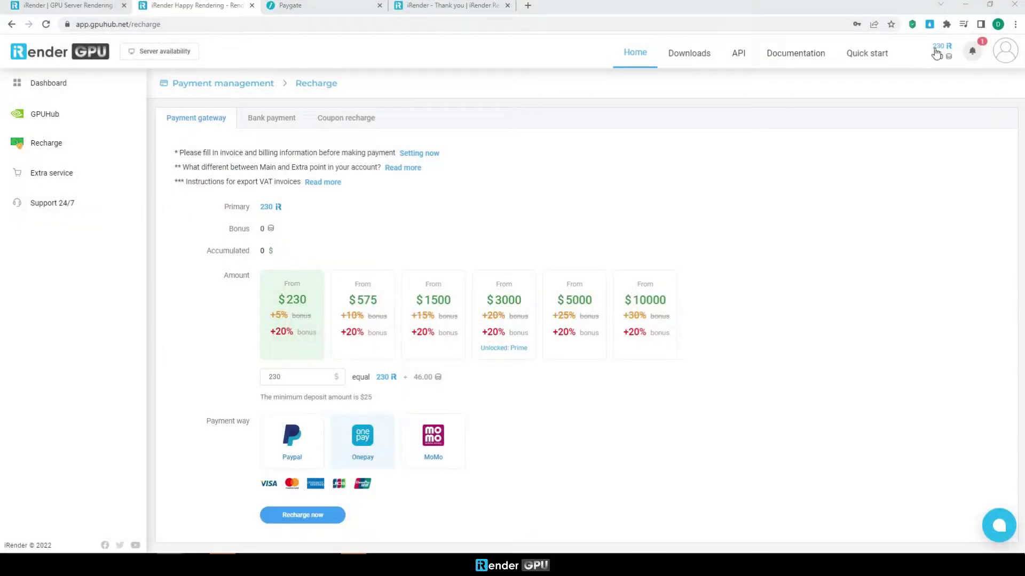
mouse_move(951, 53)
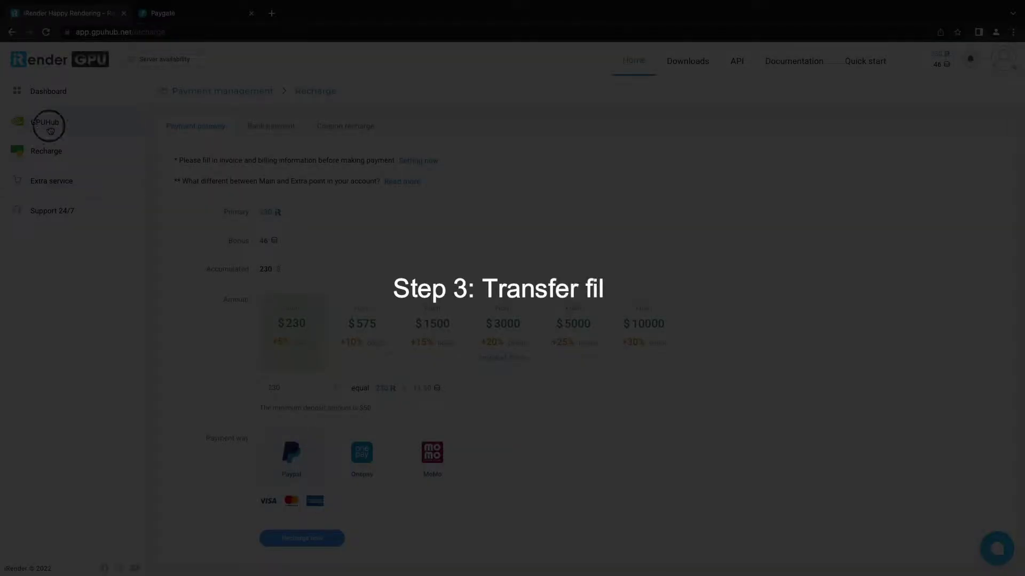
Download GpuHub Sync for macOS from GPUHub's Downloads page, set to open when complete
left_click(47, 127)
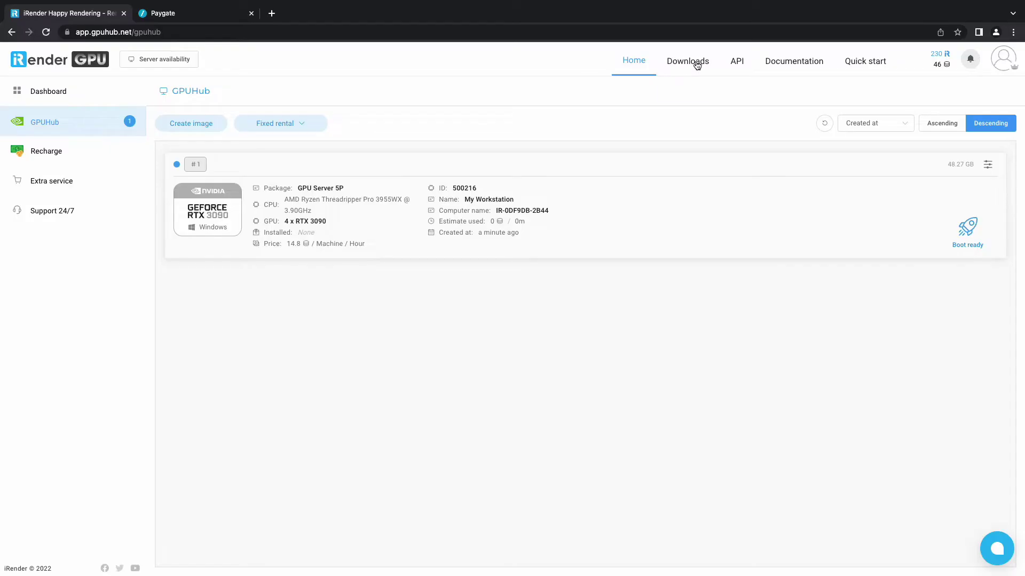
left_click(695, 63)
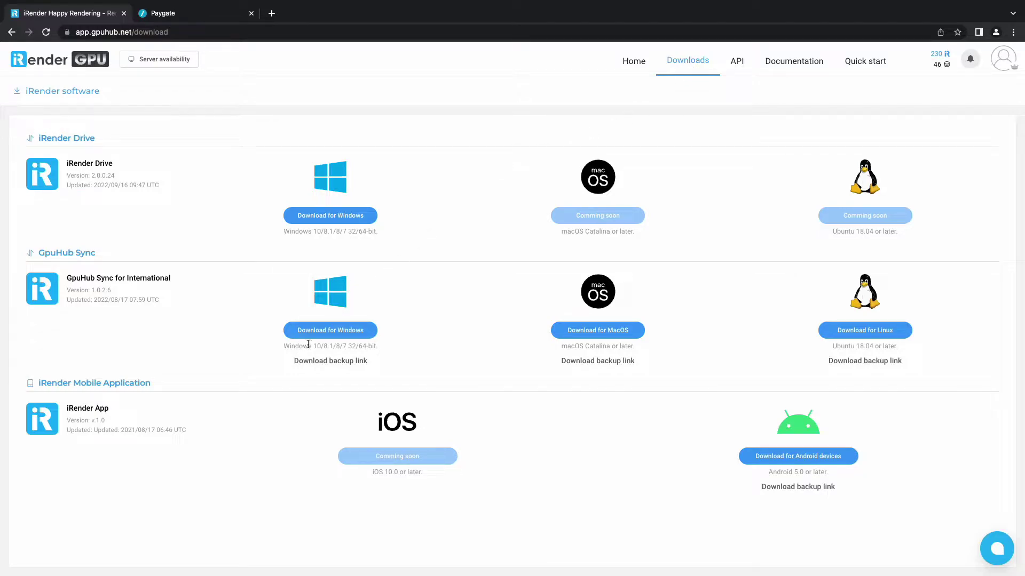
left_click(603, 335)
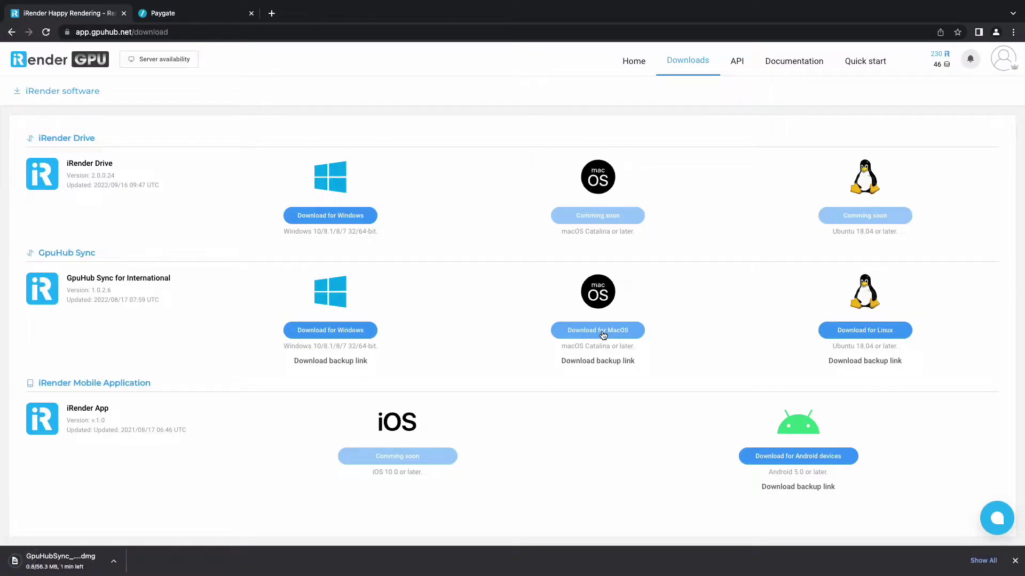
left_click(59, 557)
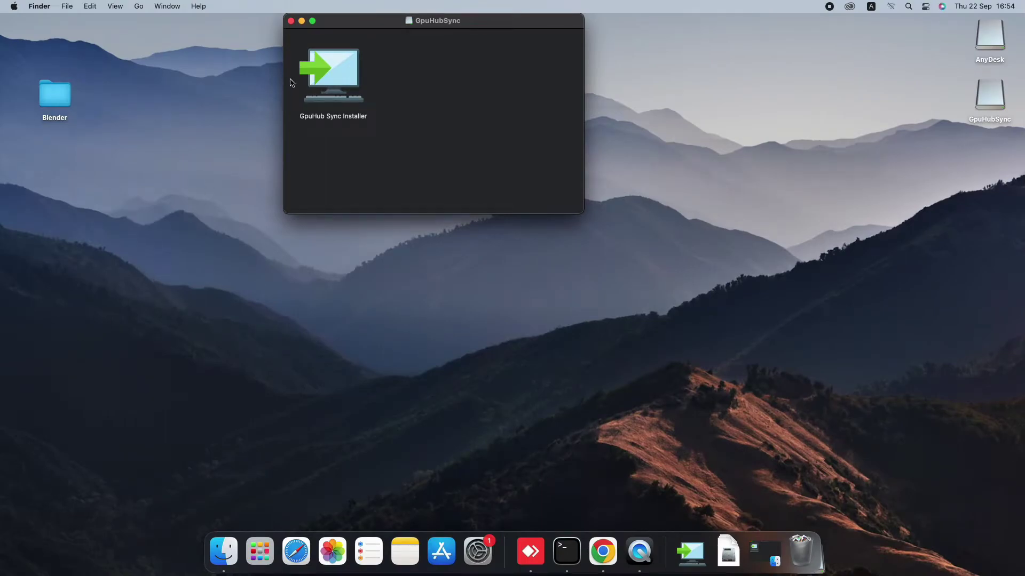
Dismiss the blocked-installer warning and launch System Preferences from Launchpad by searching 'sy'
double_click(329, 80)
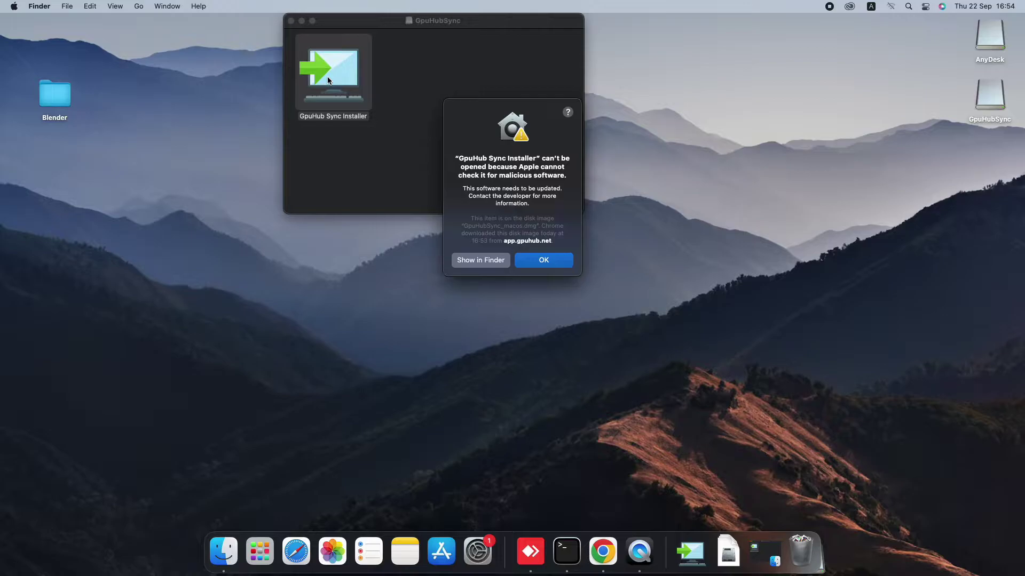
key("Return")
left_click(259, 551)
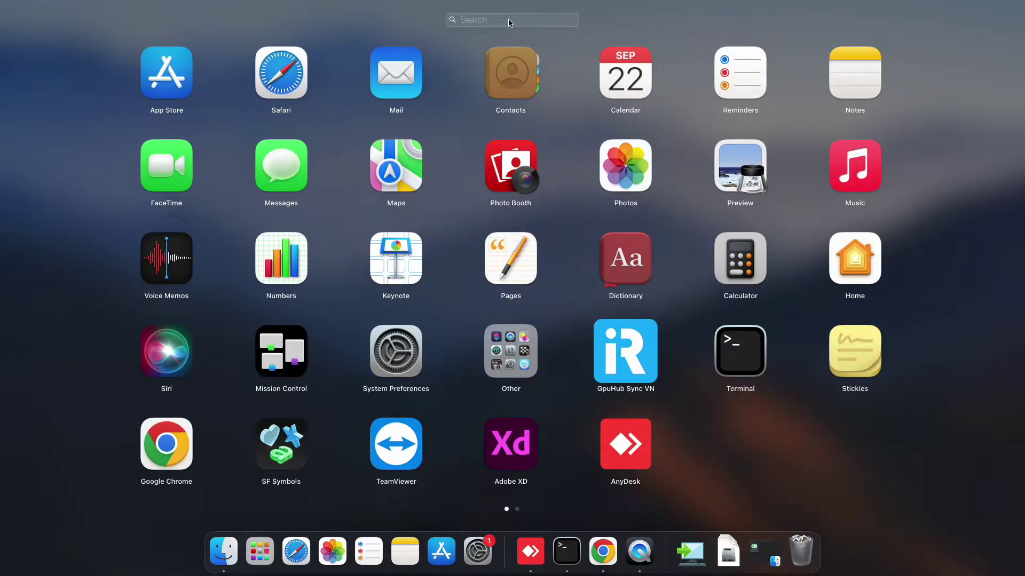
type("sy")
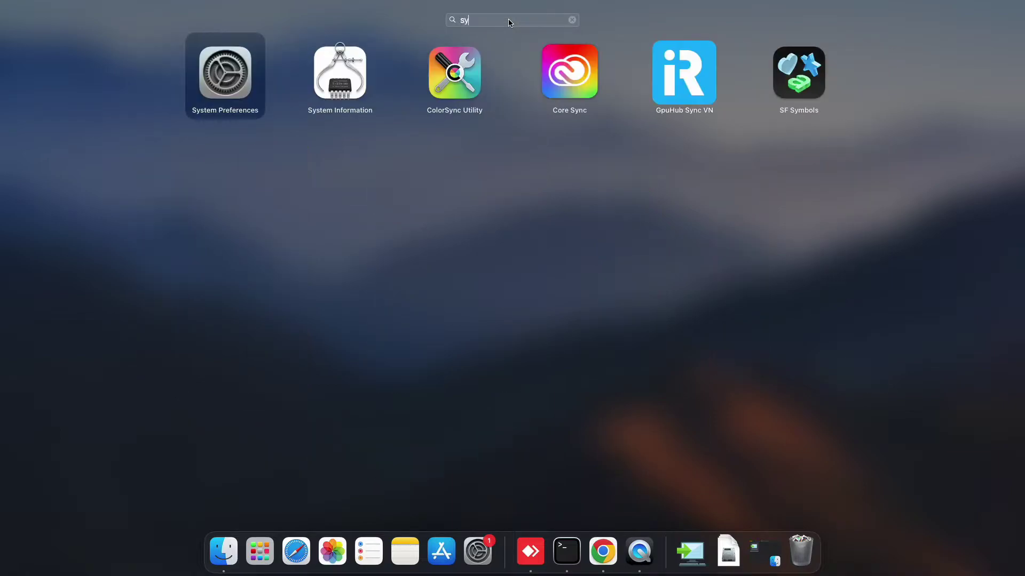
left_click(249, 86)
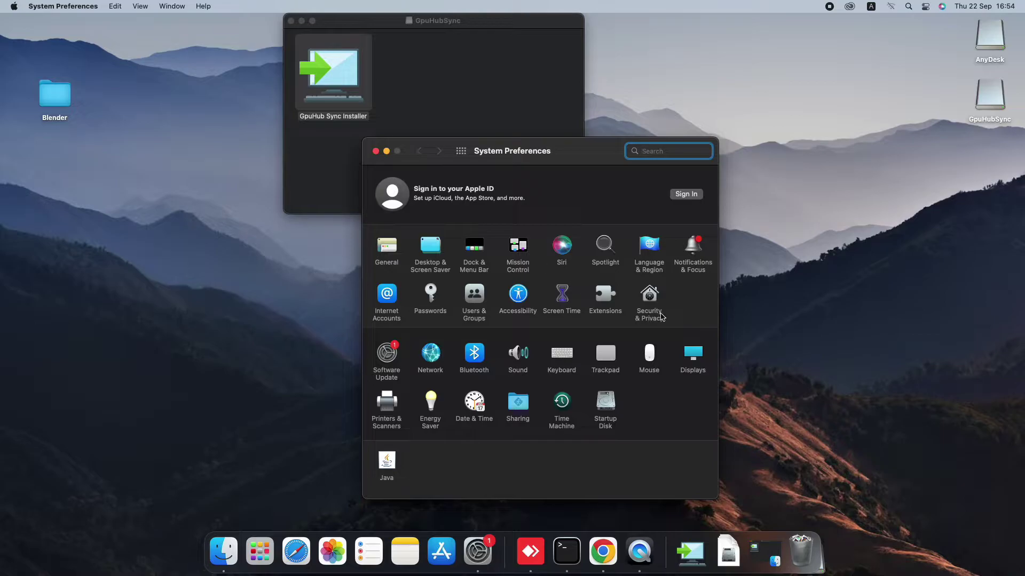
Unlock Security & Privacy with the password and choose Open Anyway for the GpuHub Sync Installer
left_click(660, 317)
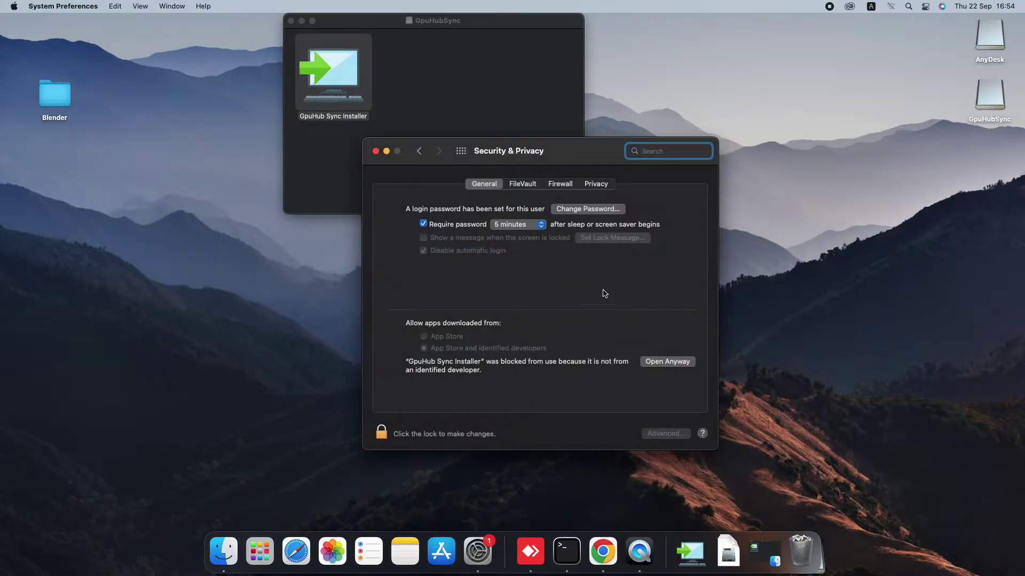
left_click(382, 437)
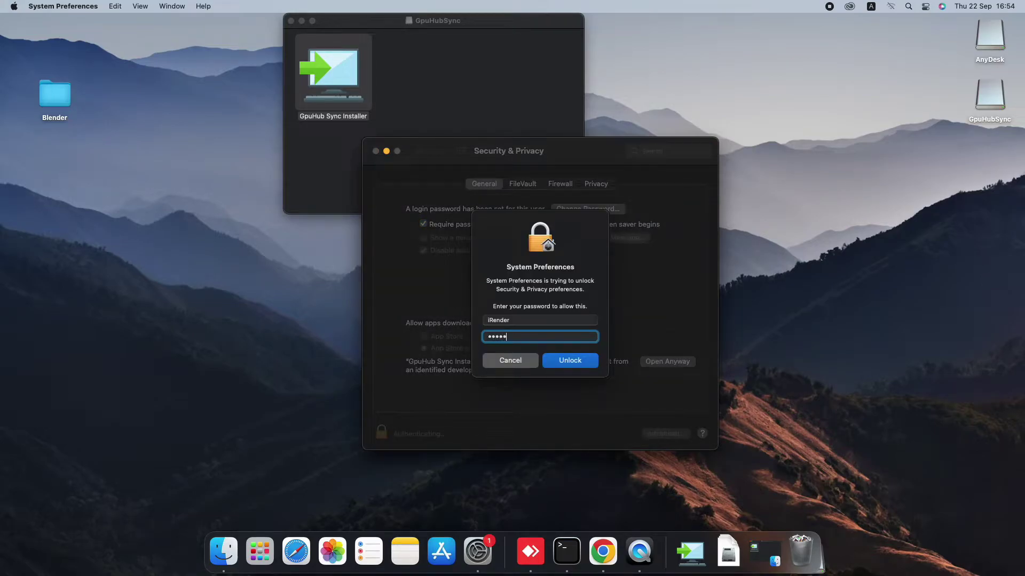
left_click(567, 361)
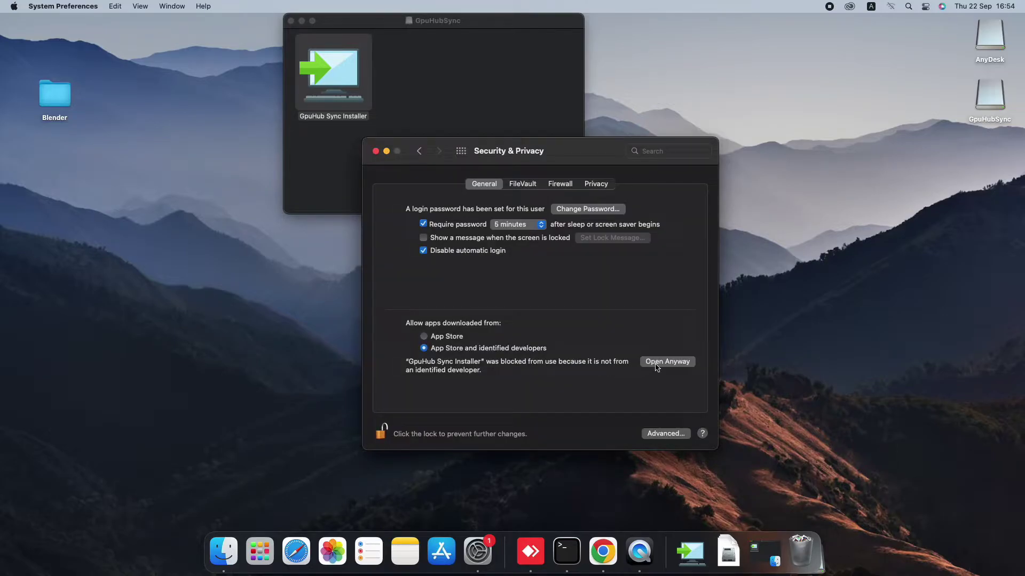
left_click(658, 366)
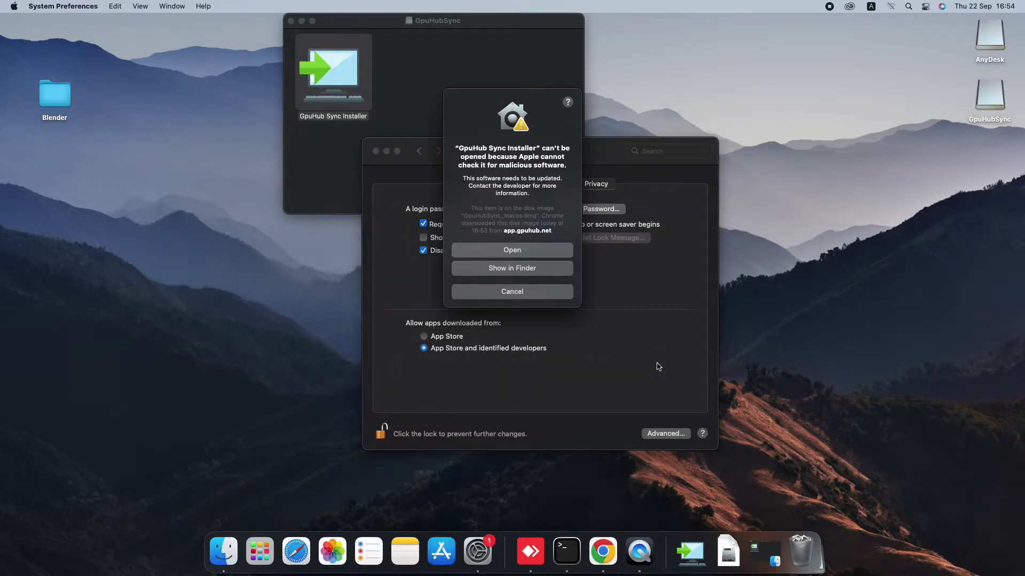
left_click(526, 254)
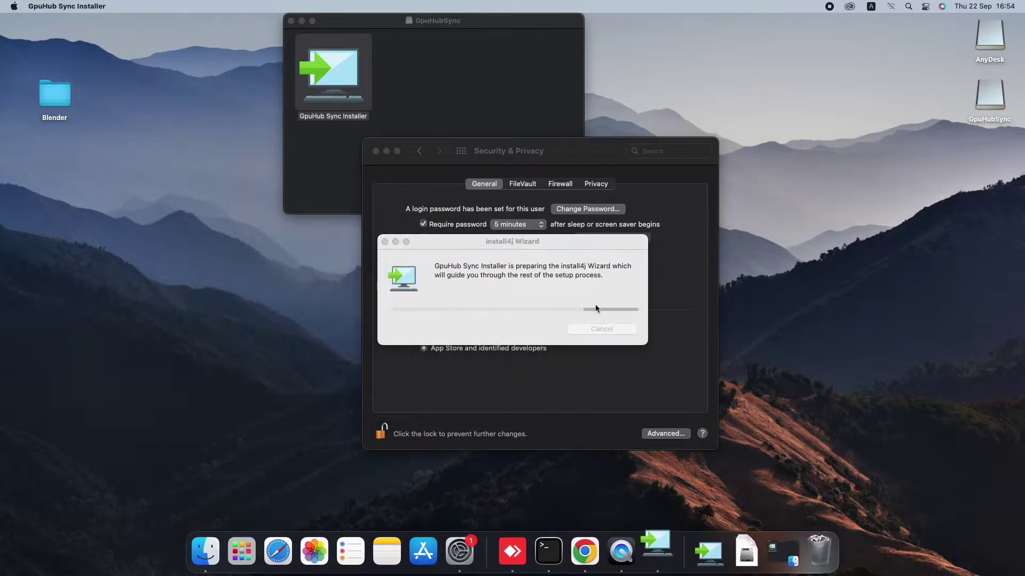
Run the GpuHub Sync Installer wizard, installing into /Applications/GpuHub Sync, and finish
left_click(376, 151)
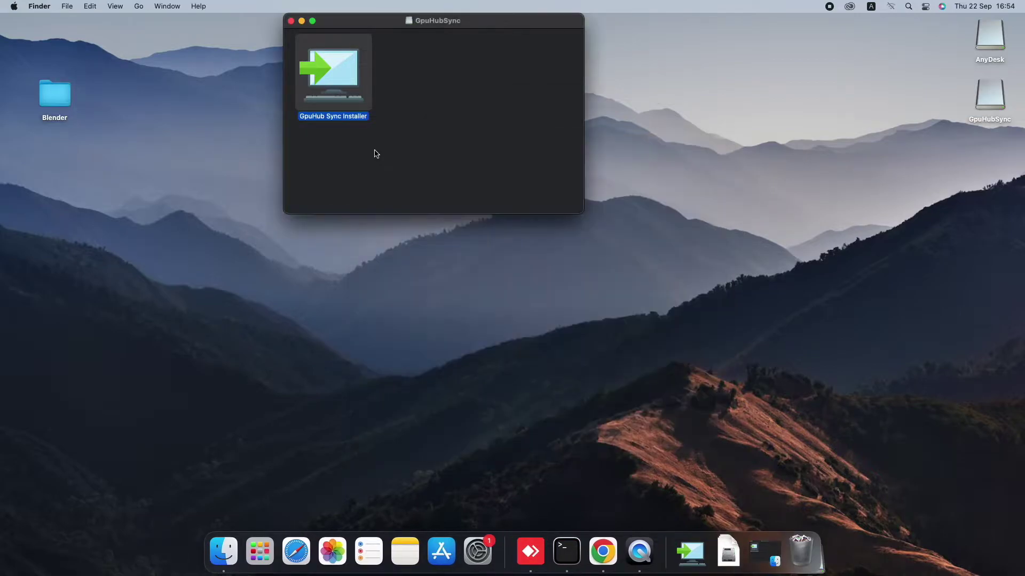
double_click(341, 119)
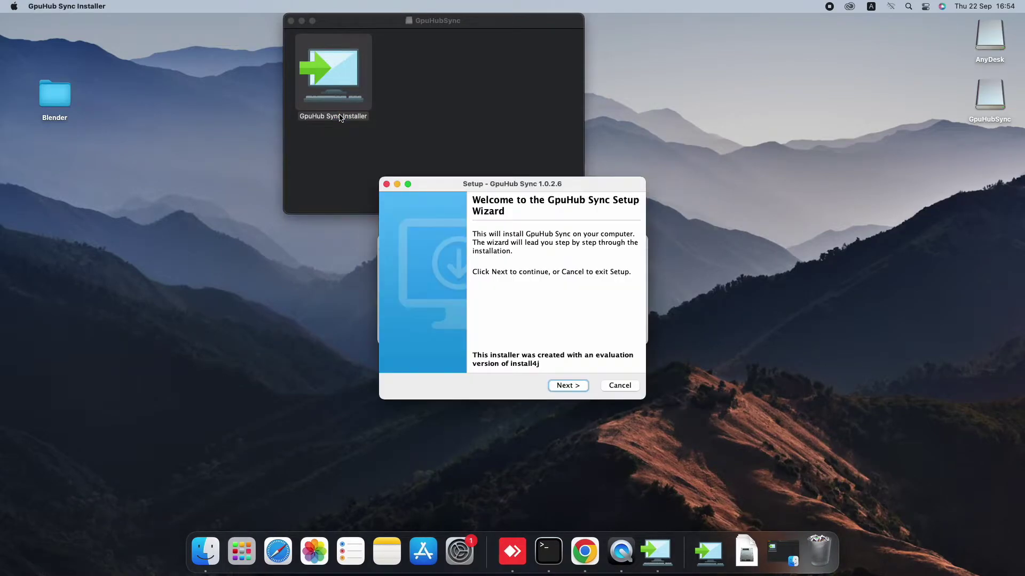
left_click(567, 386)
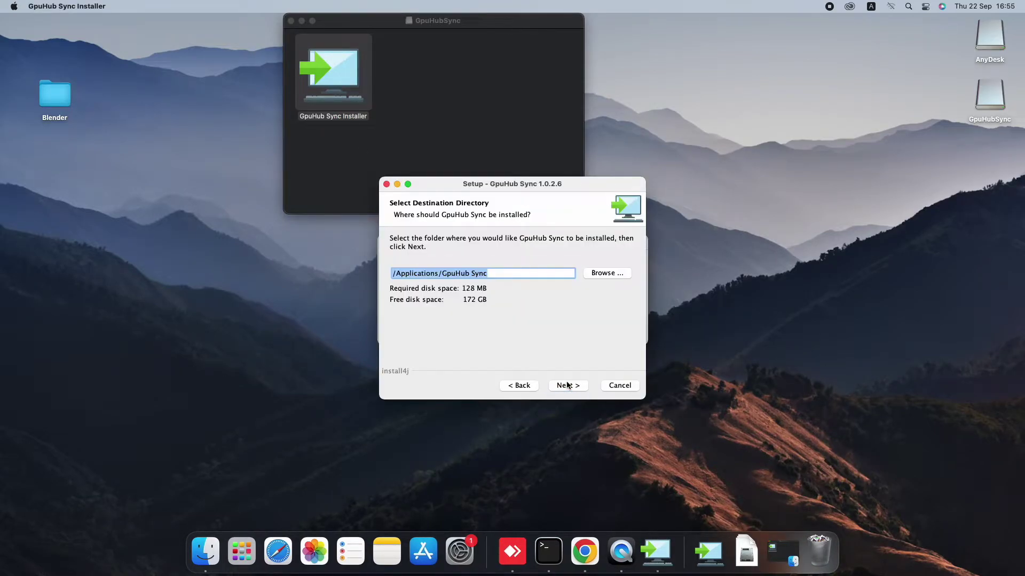
left_click(567, 386)
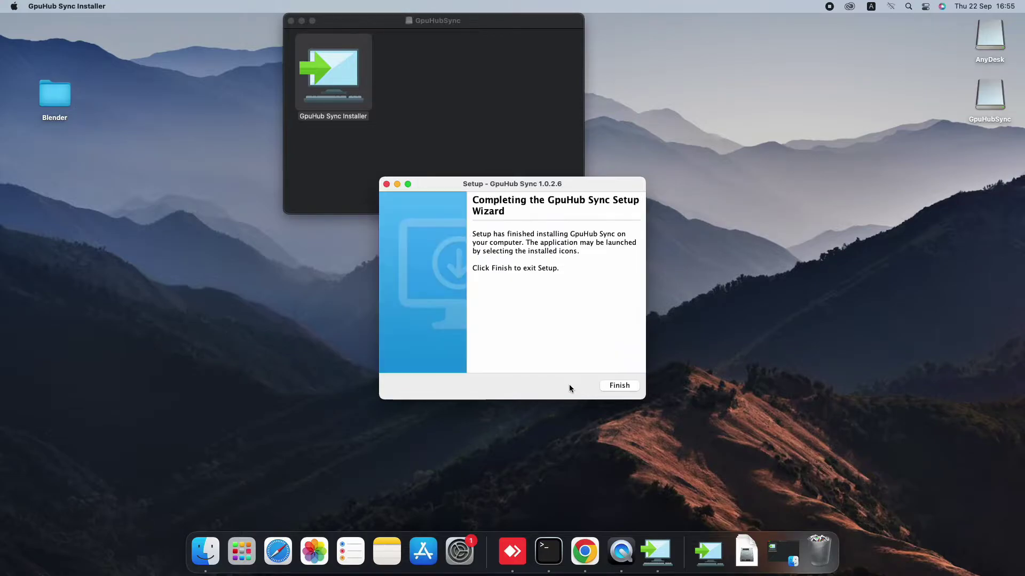
left_click(631, 388)
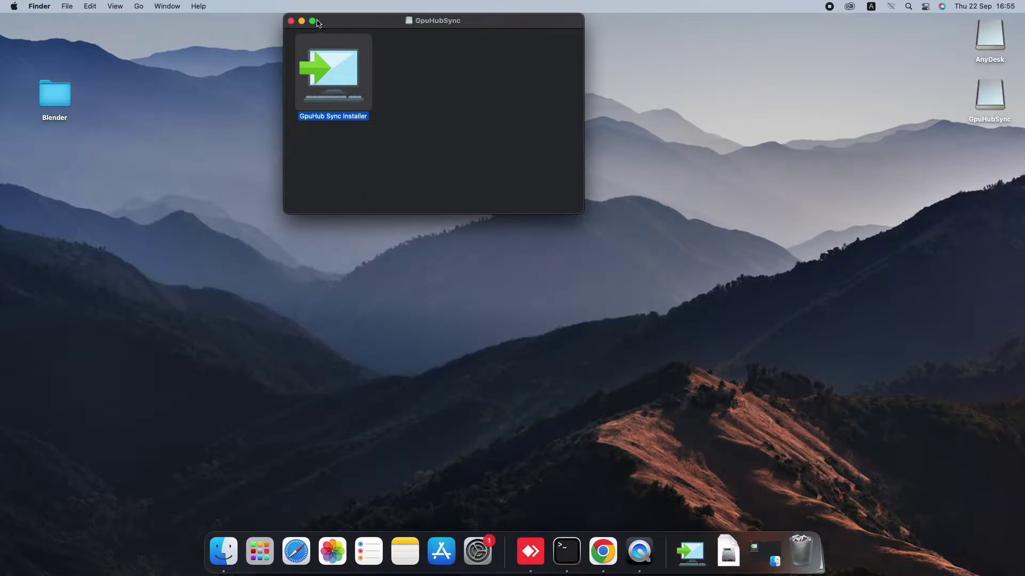
Close the disk image window and launch GpuHub Sync from Launchpad by searching 'gpu'
left_click(291, 21)
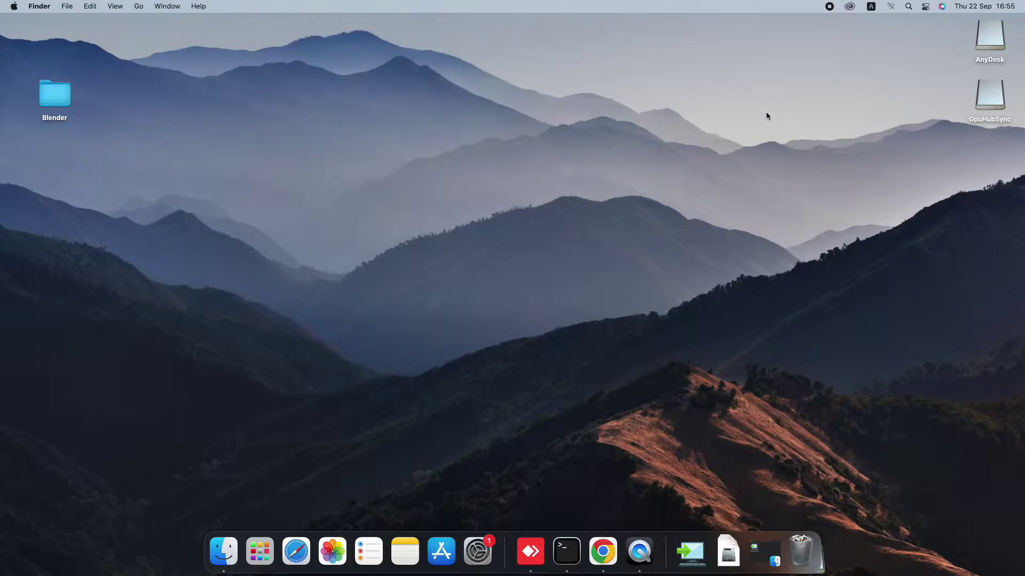
left_click(258, 552)
left_click(519, 22)
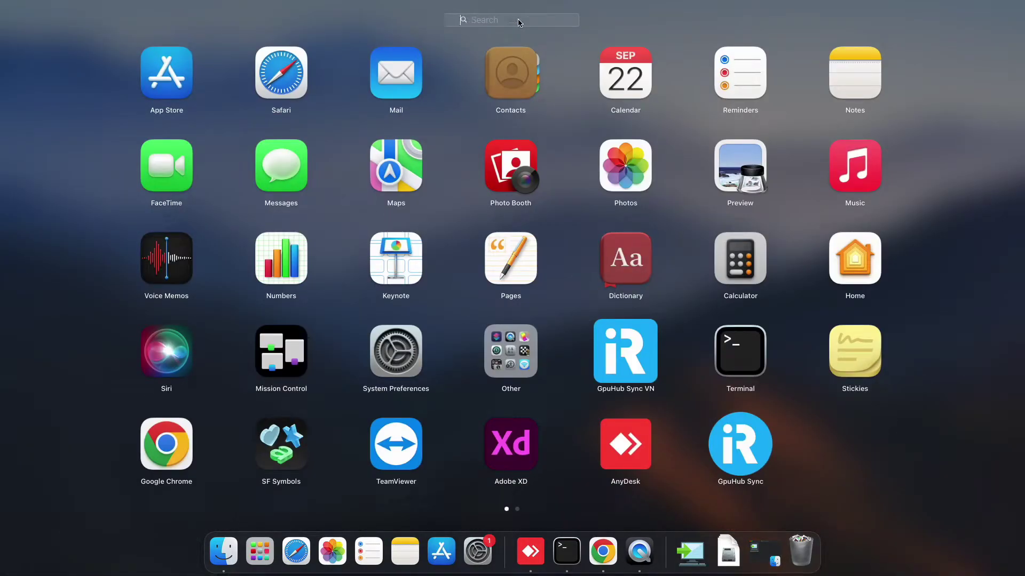
type("gpu")
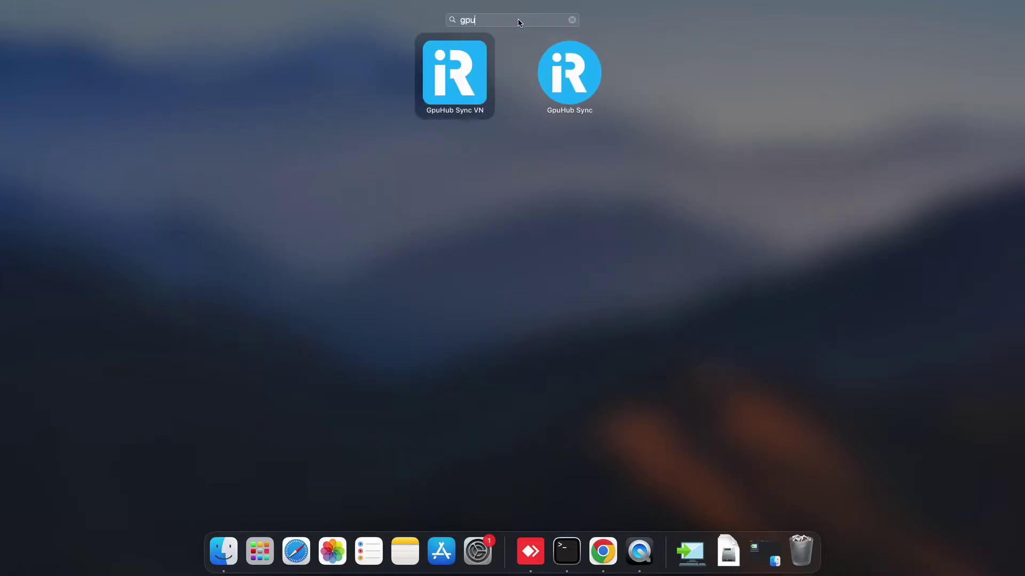
left_click(565, 85)
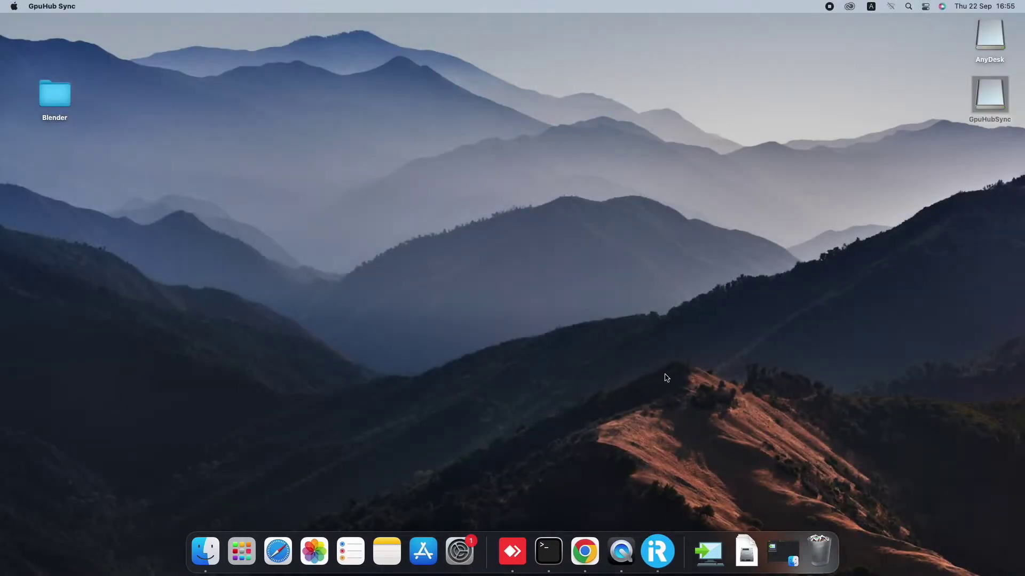
Sign in to GpuHub Sync and set the region to US West (N. California)
left_click(668, 550)
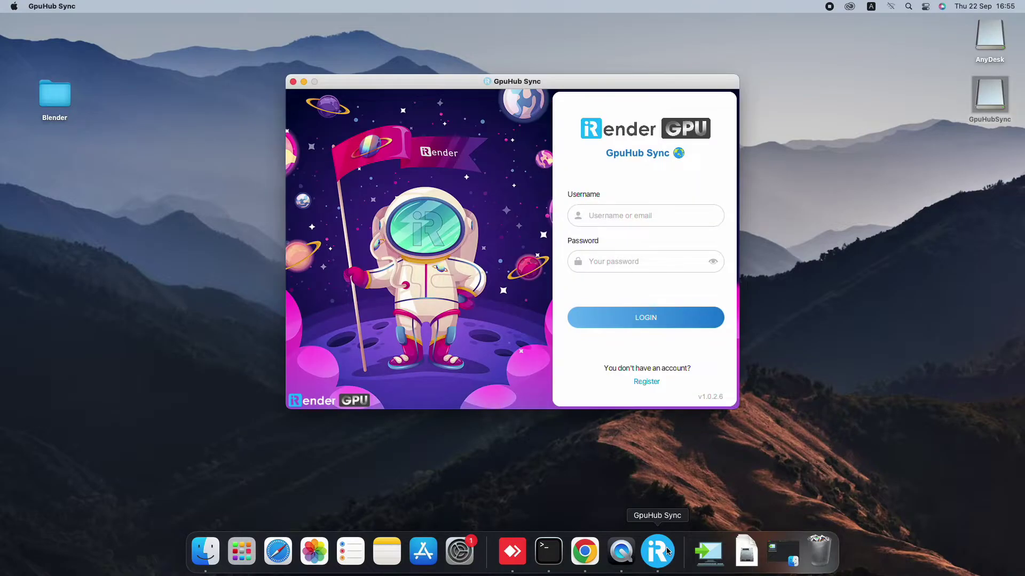
left_click(611, 218)
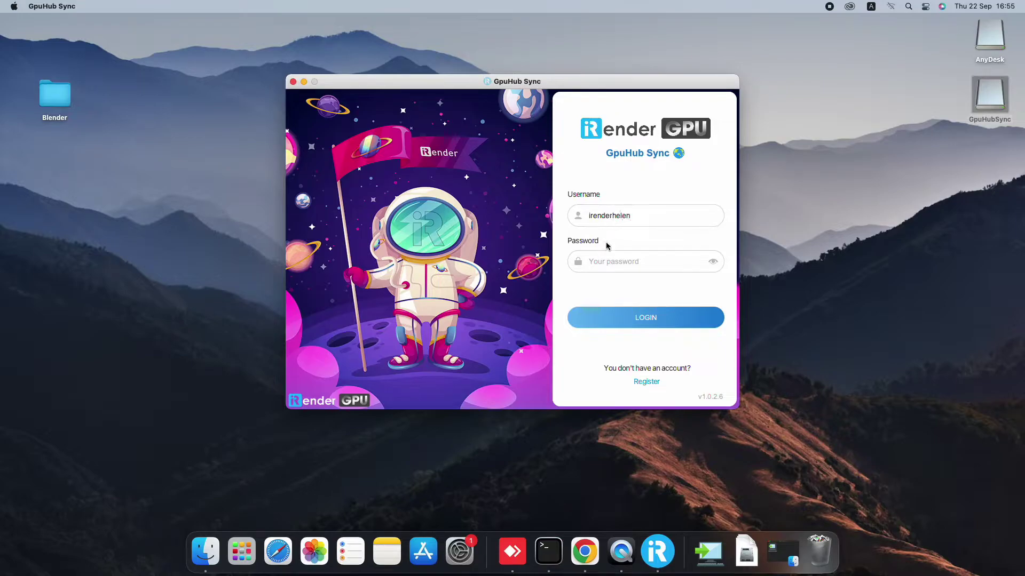
left_click(610, 264)
left_click(623, 327)
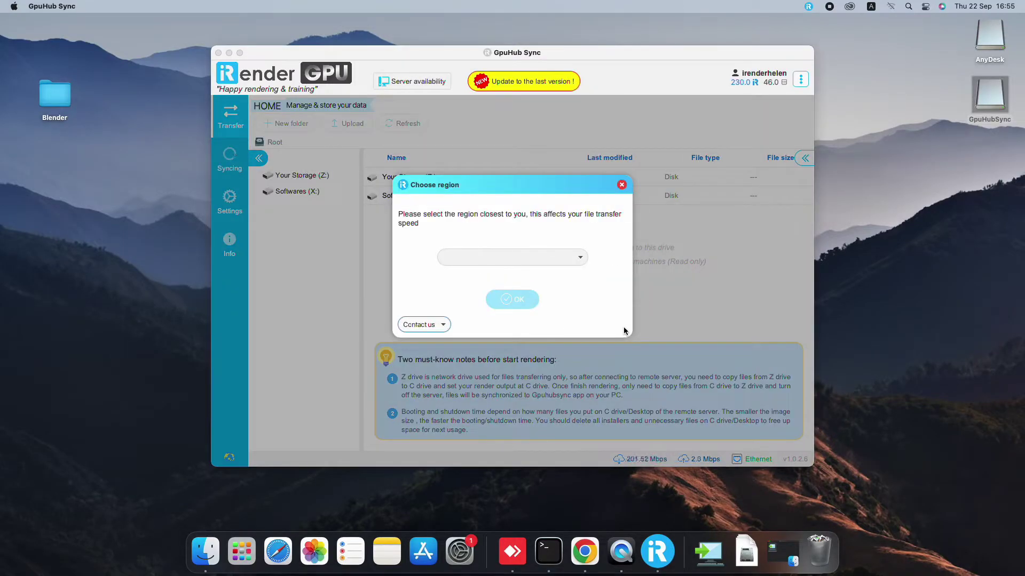
left_click(581, 258)
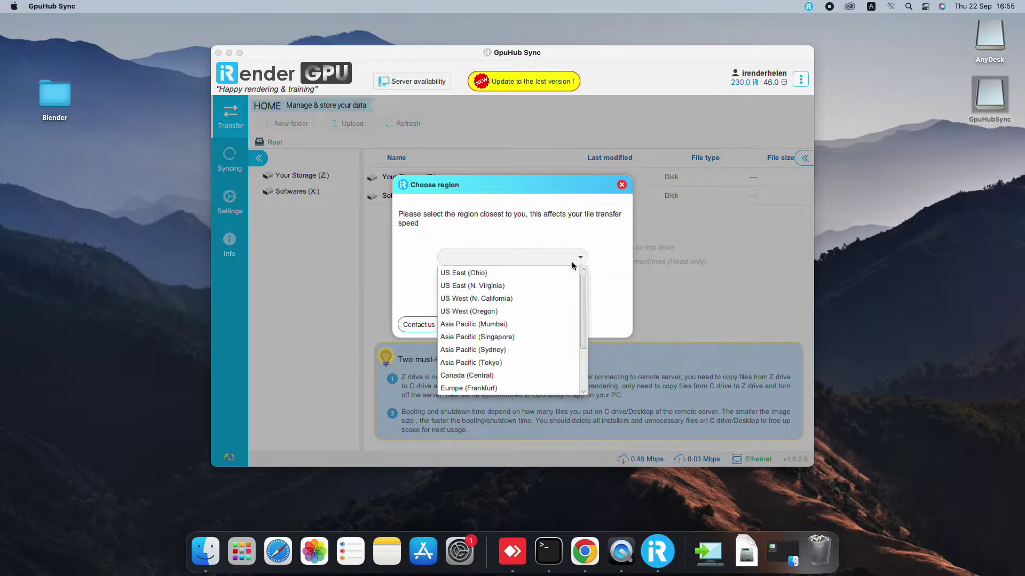
left_click(507, 300)
left_click(515, 302)
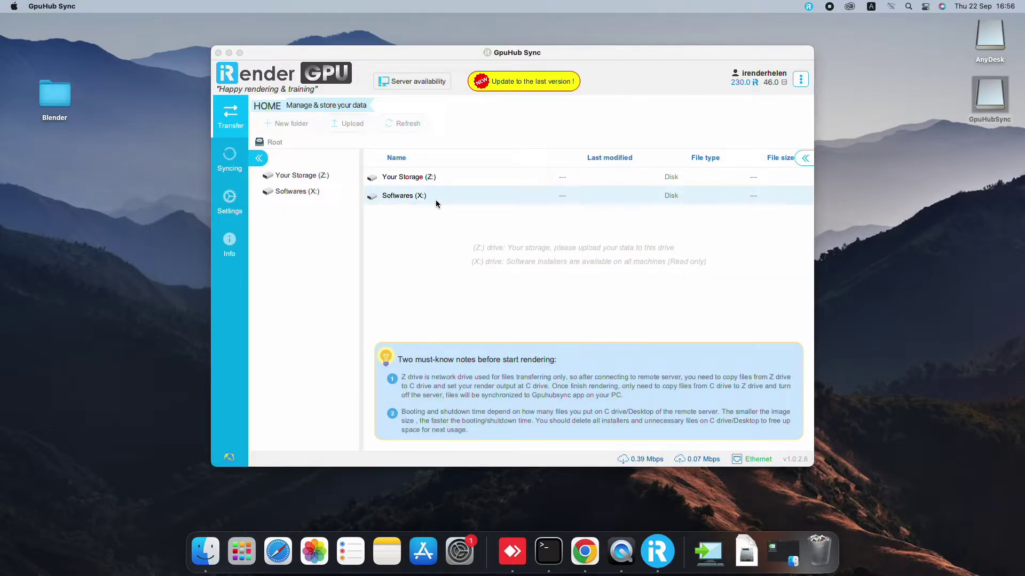
Open Your Storage (Z:) > Input and drag the desktop Blender folder in to upload it
left_click(417, 183)
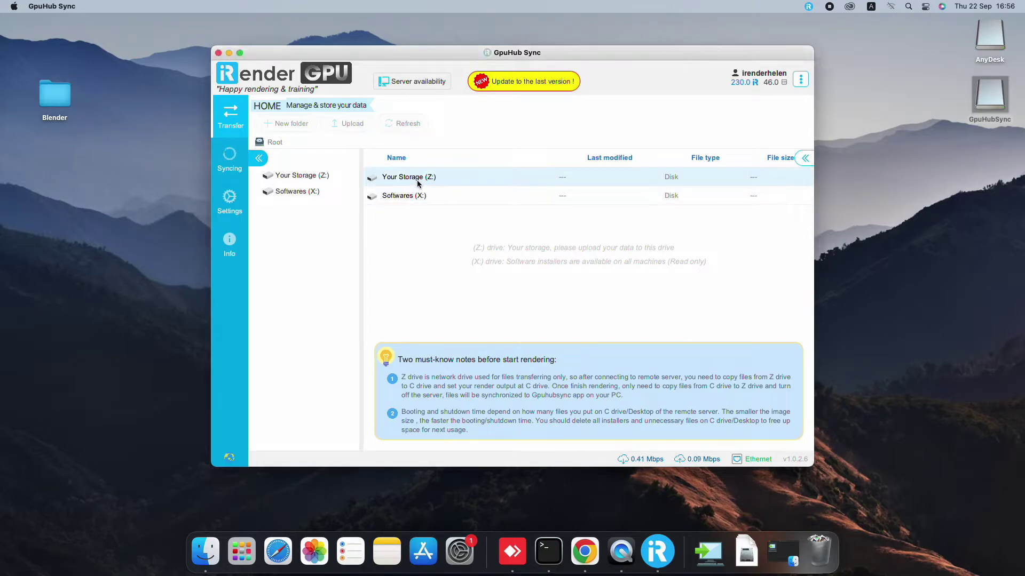
double_click(418, 183)
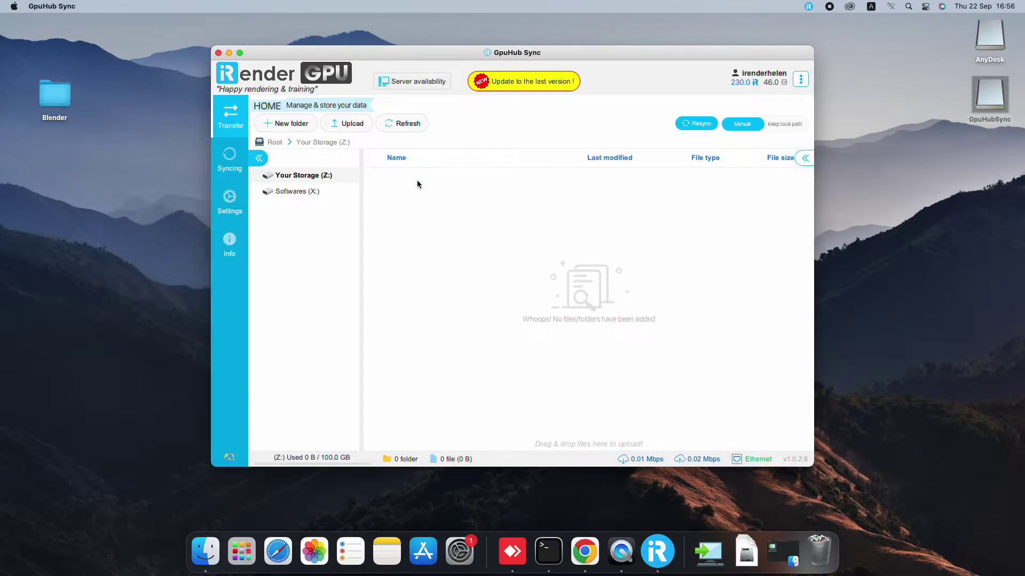
double_click(385, 178)
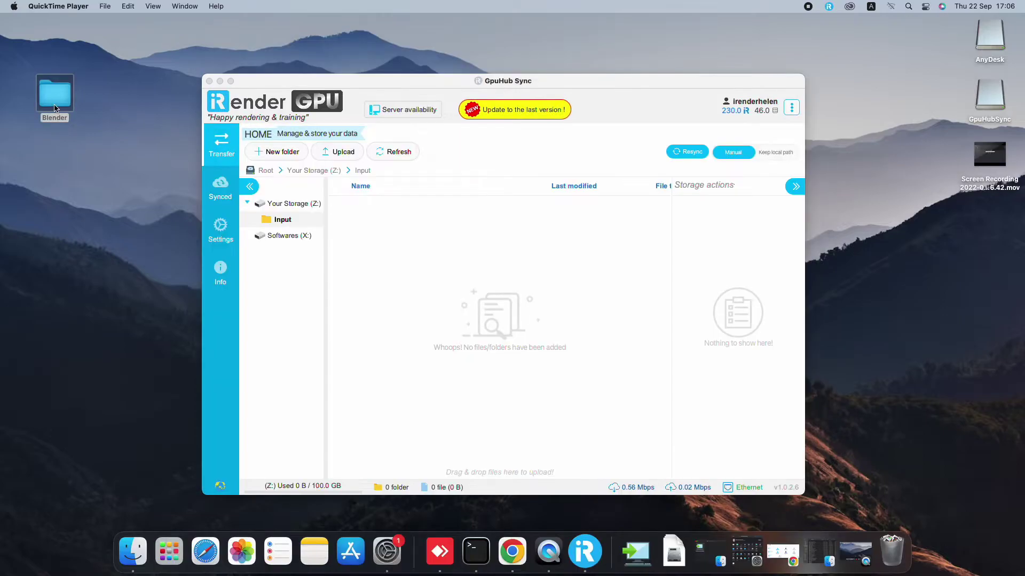
left_click_drag(55, 106, 298, 256)
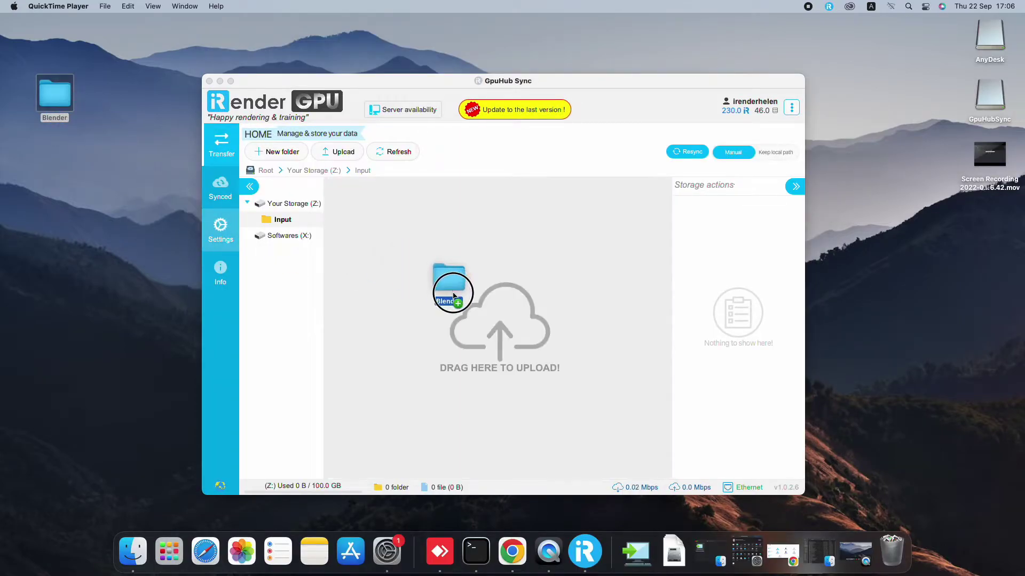
left_click_drag(453, 297, 490, 335)
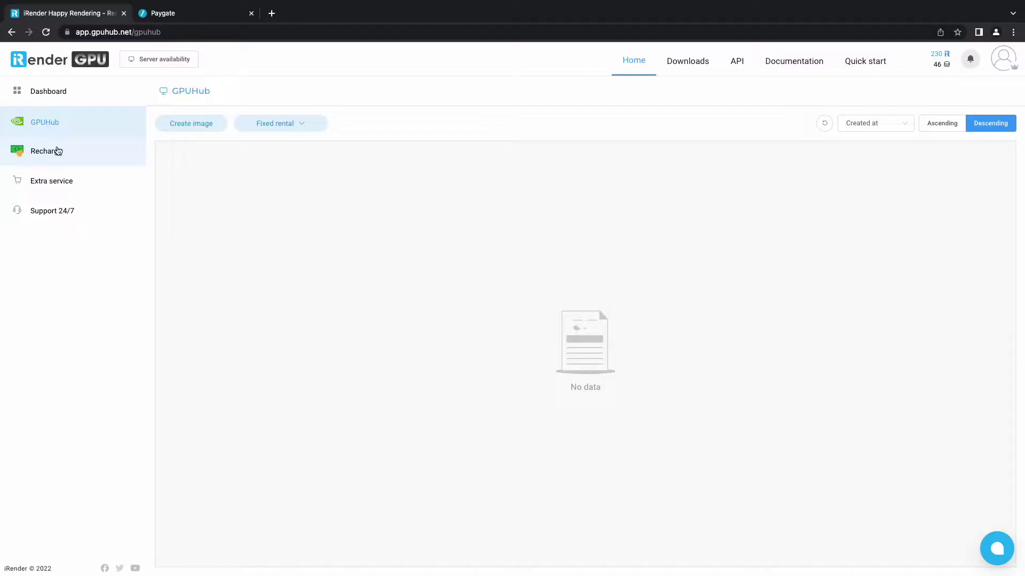
Create a clean Windows 10 image using the 2x-4x Card GPU Server 5P package (4x RTX 3090)
left_click(191, 130)
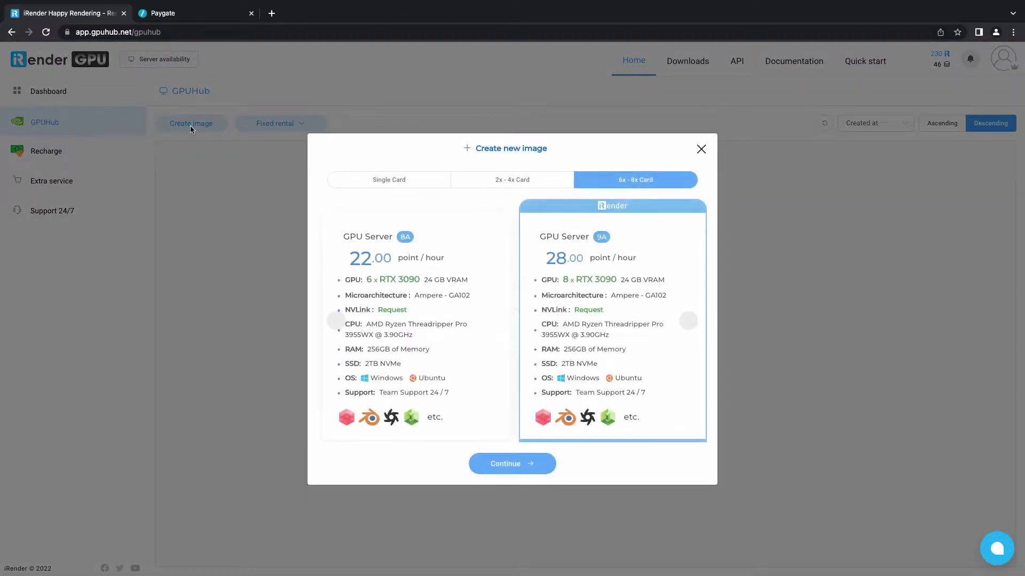
left_click(509, 180)
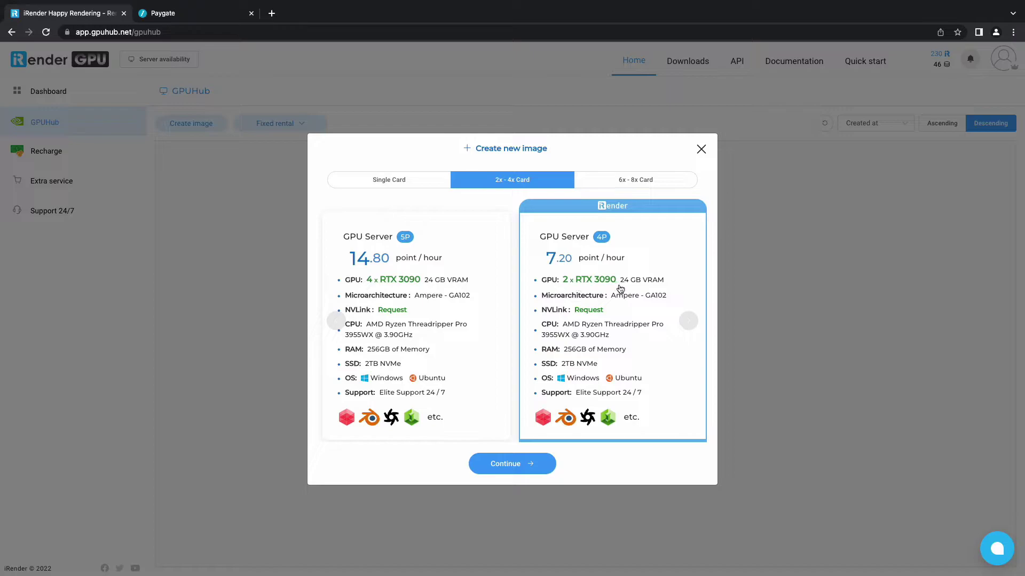
left_click(399, 183)
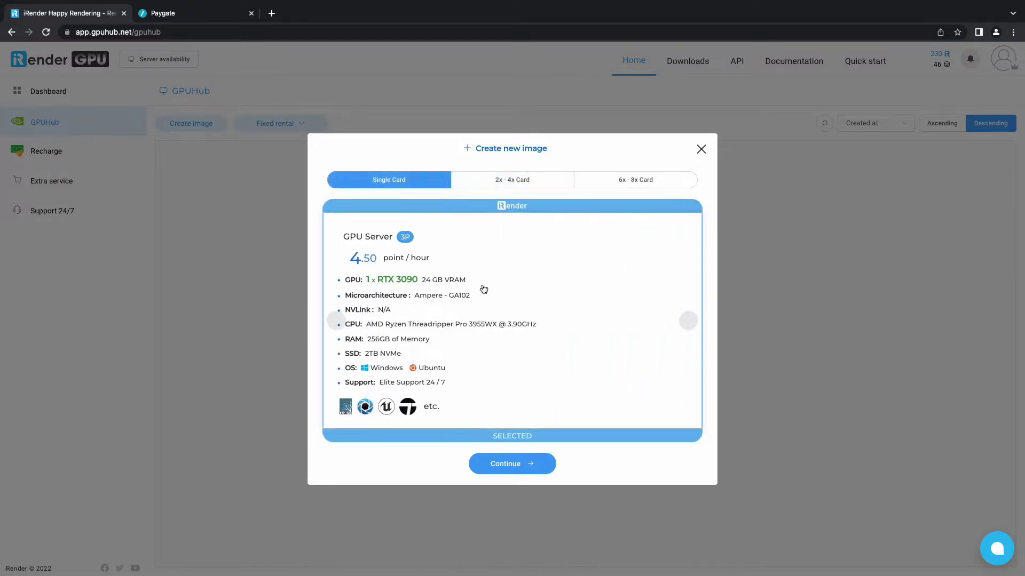
left_click(507, 179)
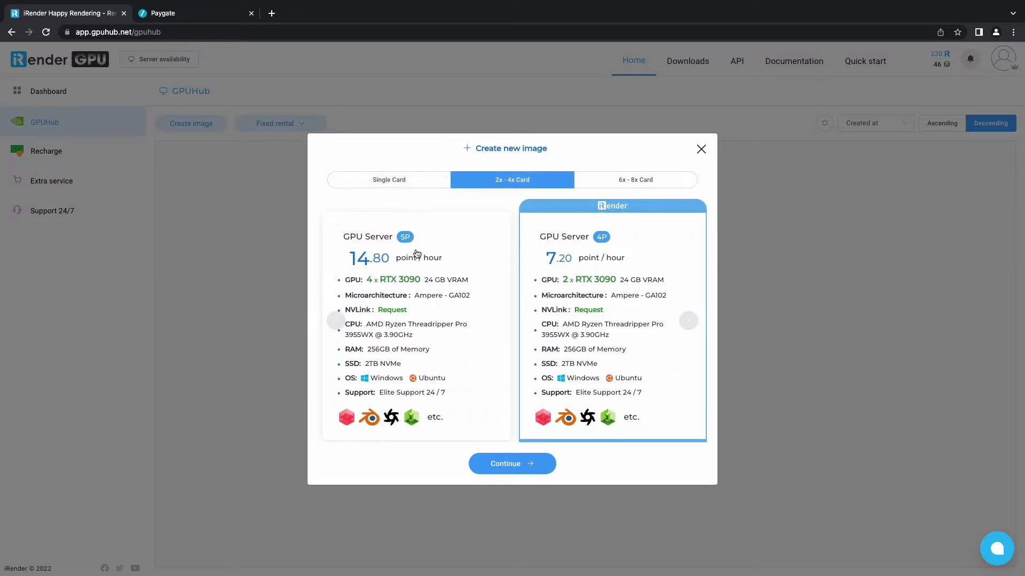
left_click(387, 254)
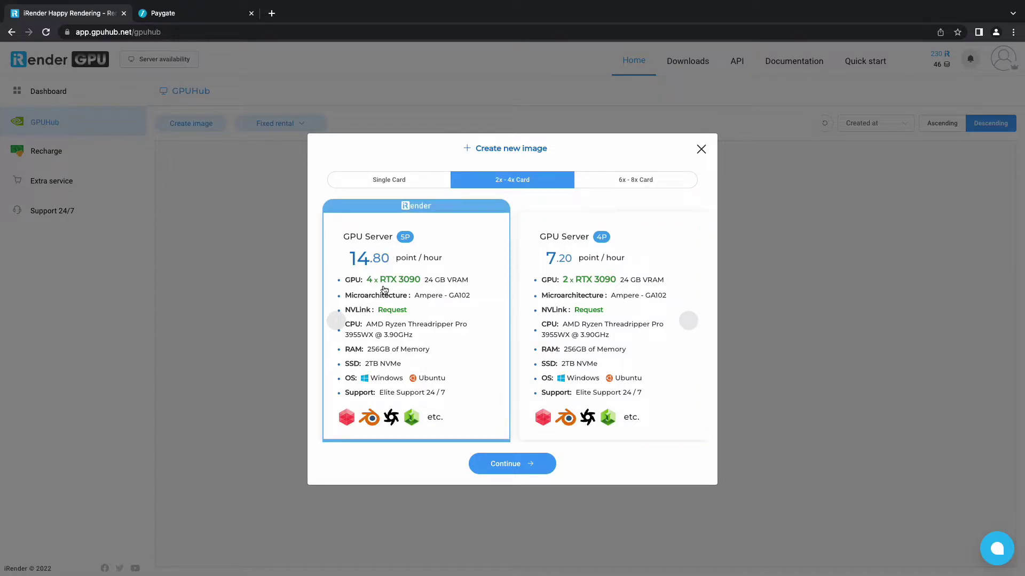
left_click(511, 467)
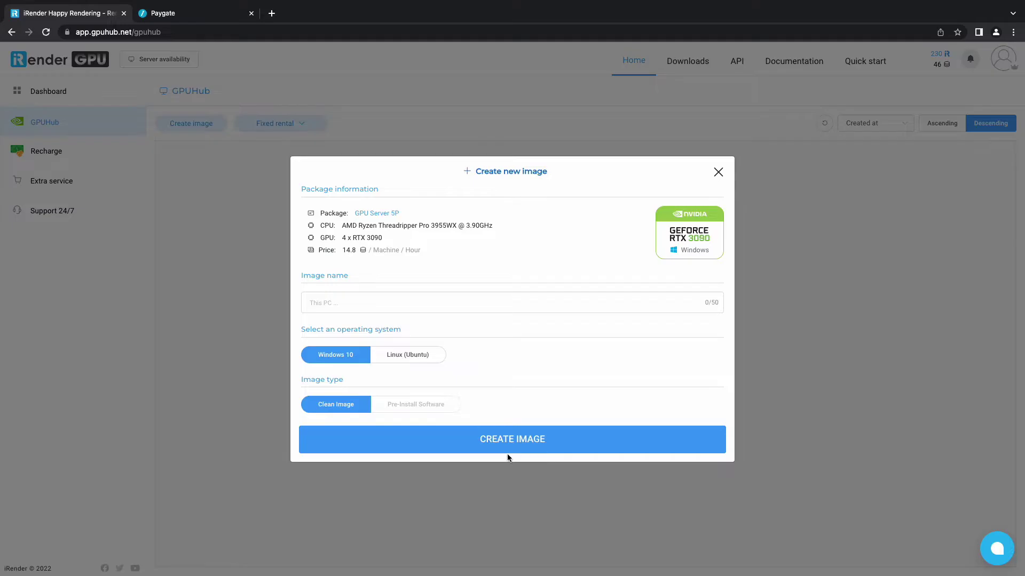
left_click(399, 359)
left_click(350, 359)
left_click(507, 441)
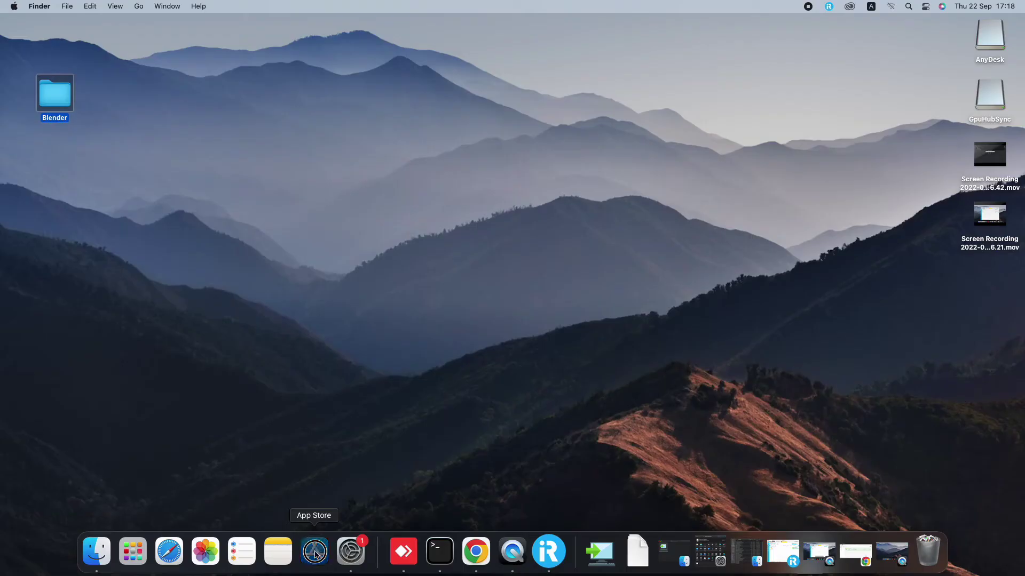
Find Microsoft Remote Desktop in the App Store and start installing it
left_click(315, 552)
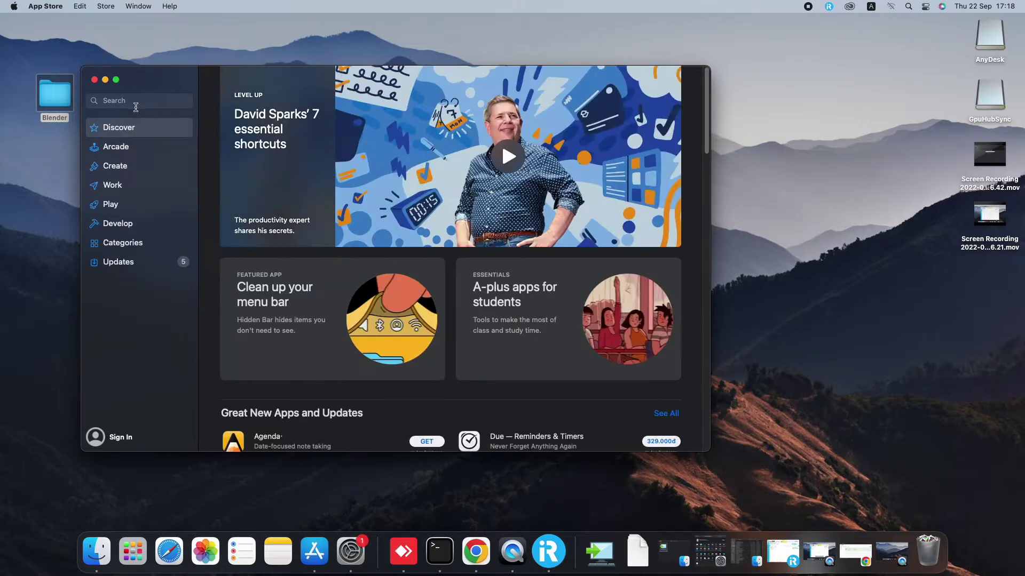
left_click(135, 102)
type("mic")
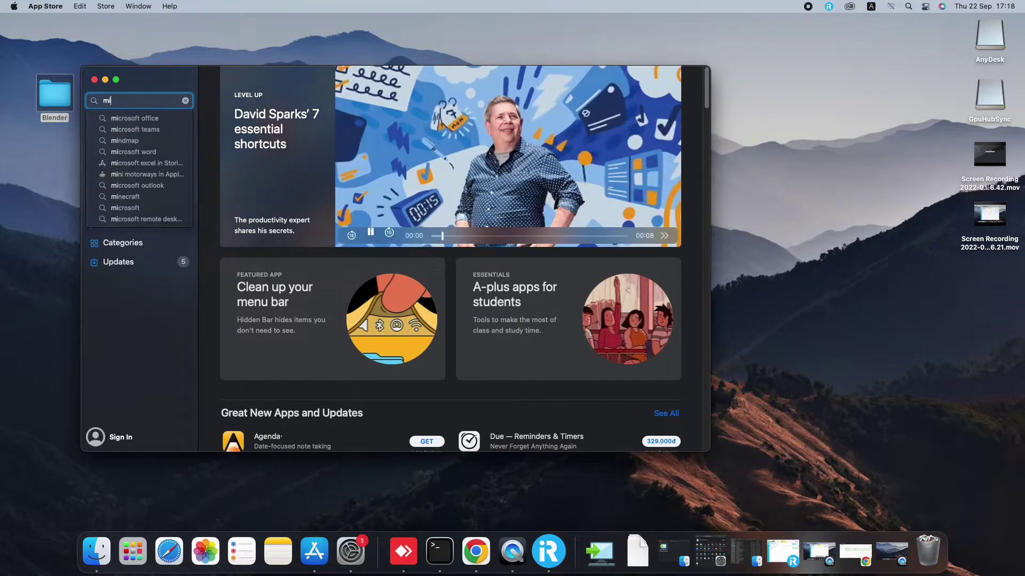
left_click(143, 197)
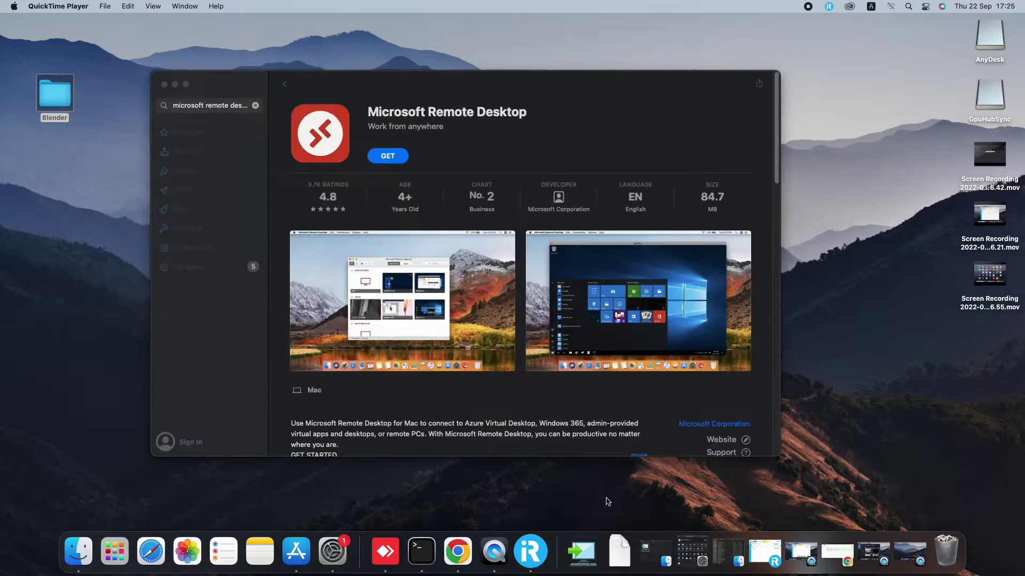
left_click(394, 157)
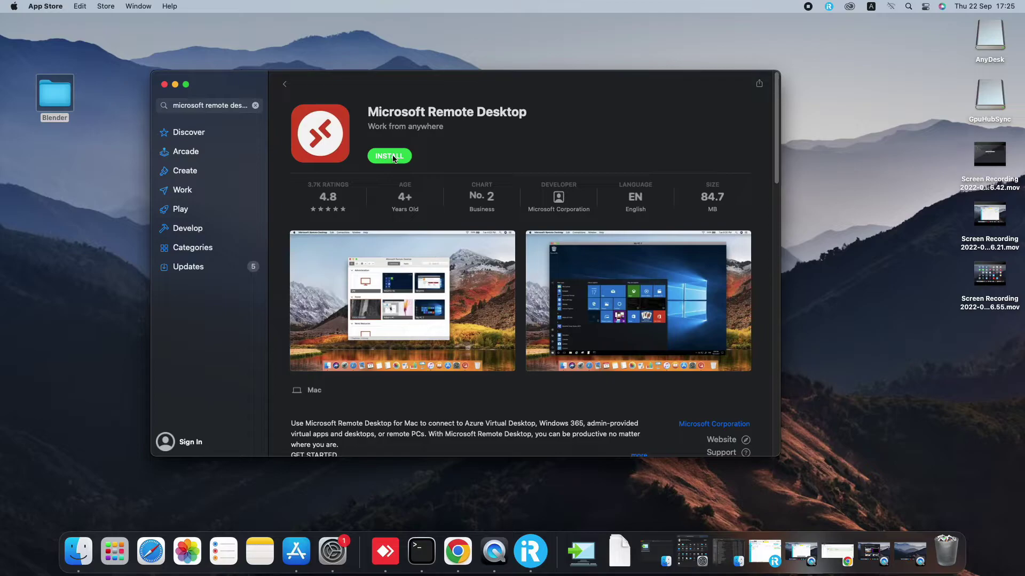
left_click(390, 156)
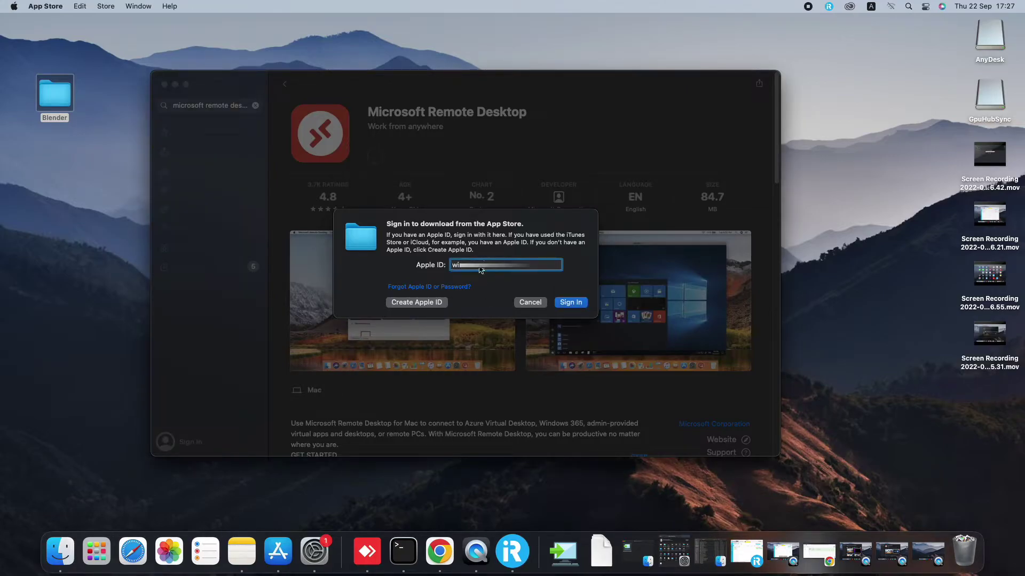
Sign in with the Apple ID and verification code, then open My Workstation's boot dialog
left_click(572, 302)
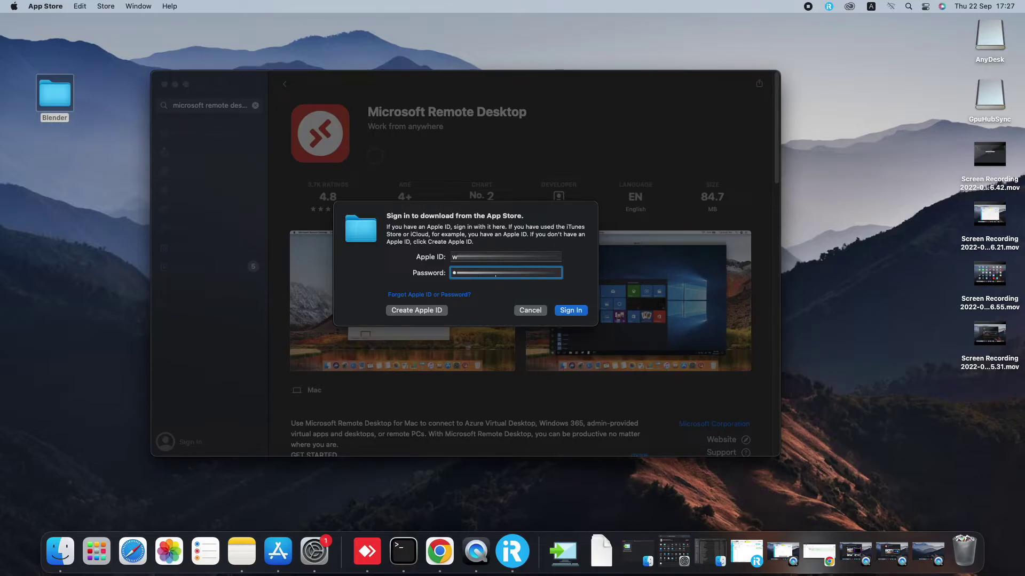
left_click(569, 317)
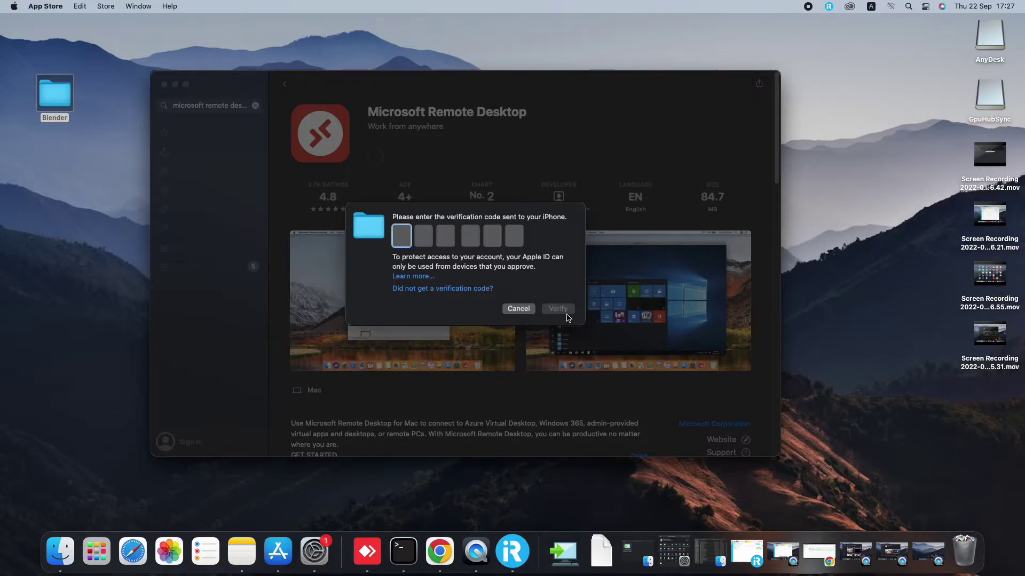
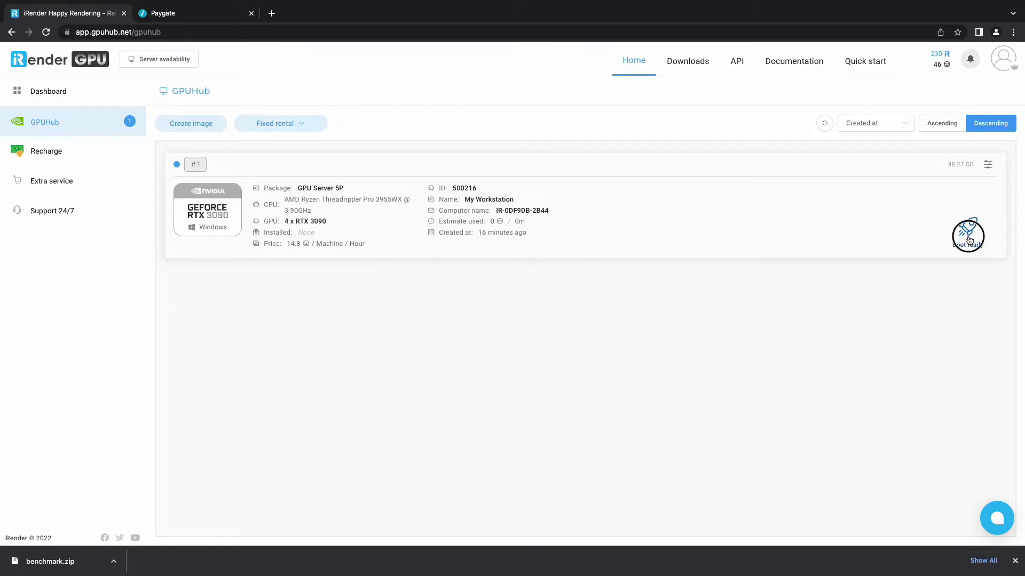
left_click(968, 235)
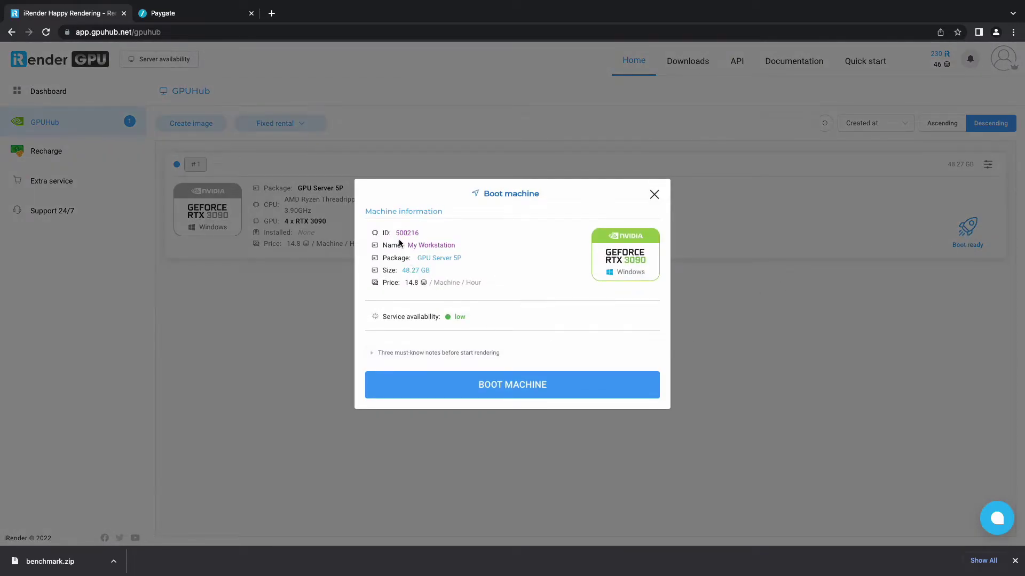
Boot My Workstation from the Boot machine dialog so the 4x RTX 3090 machine starts running
left_click(511, 389)
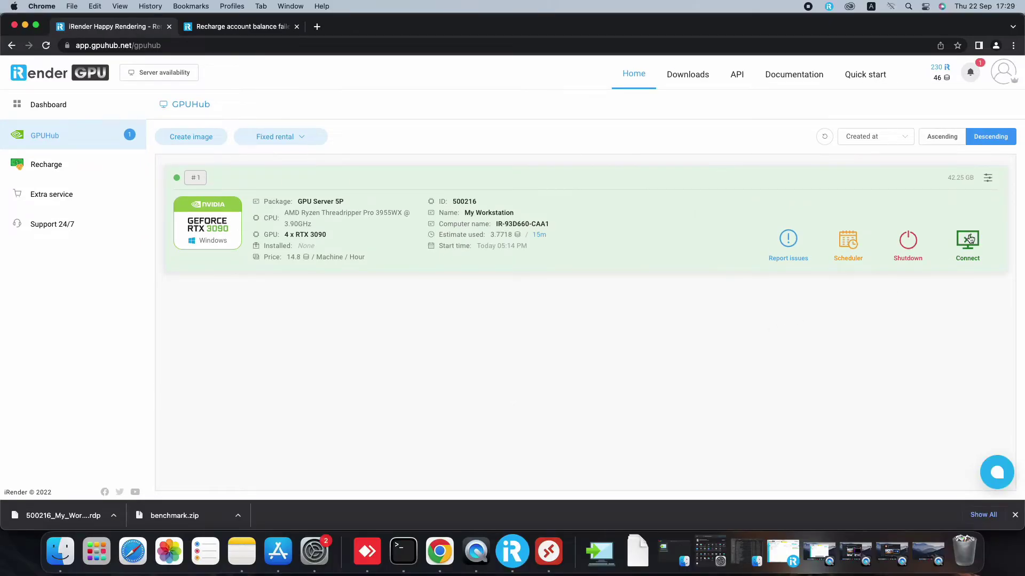
Download and open the US-SERVER-1 N.California connection file for the running workstation
left_click(970, 239)
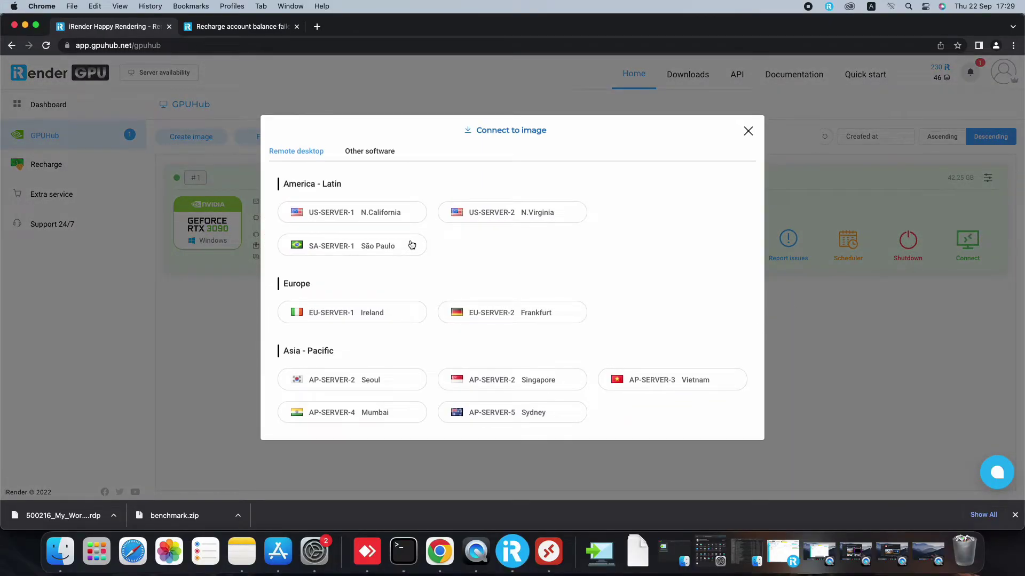
left_click(345, 213)
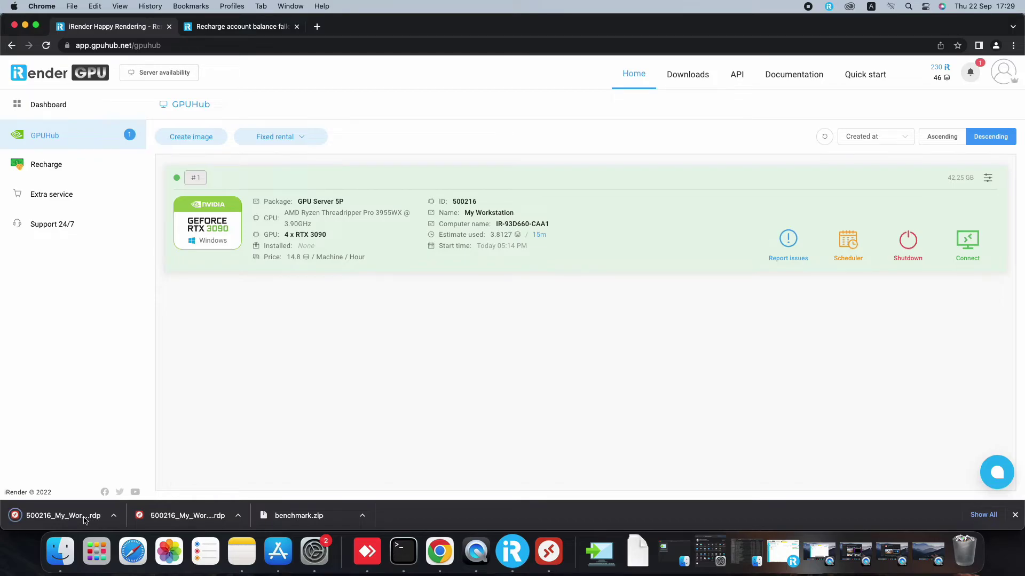
left_click(84, 521)
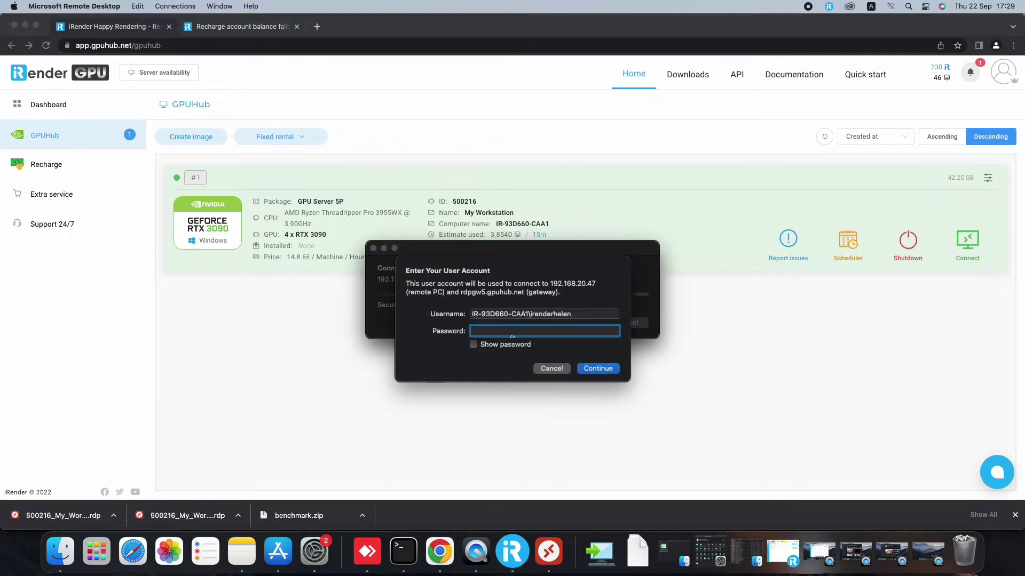
Paste the remote account password, connect, and accept the unverified certificate
key("super+v")
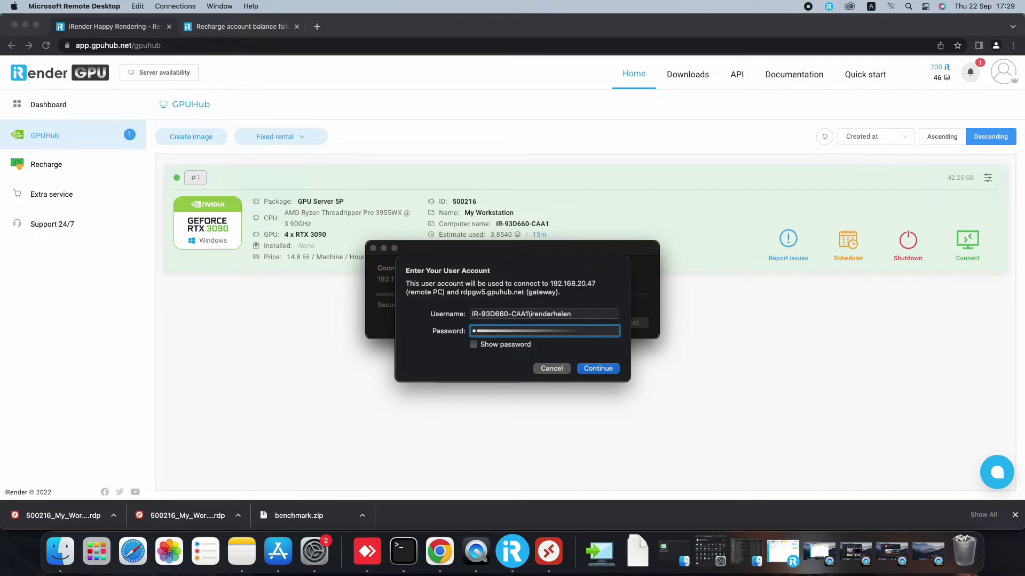
left_click(597, 368)
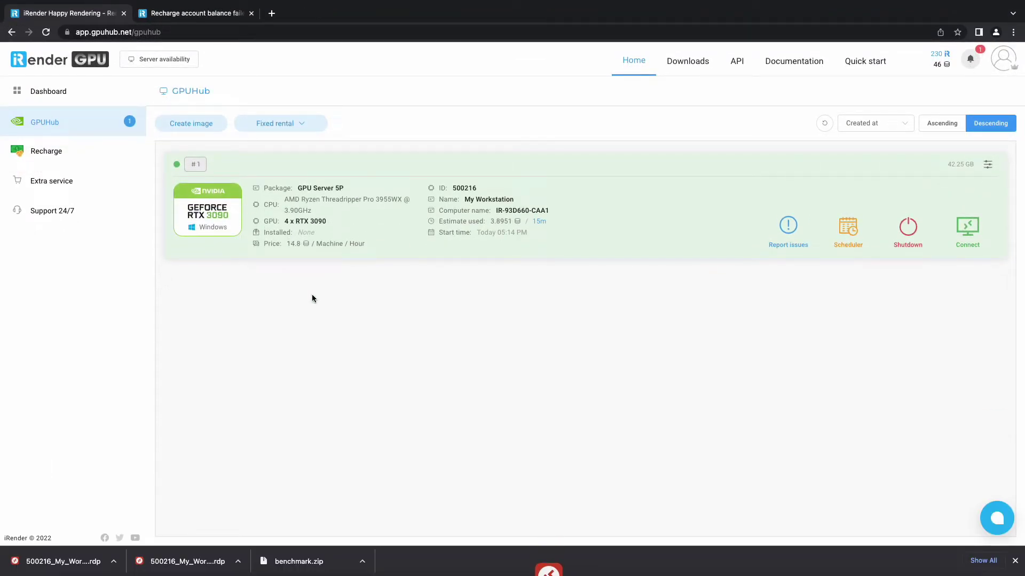
mouse_move(542, 572)
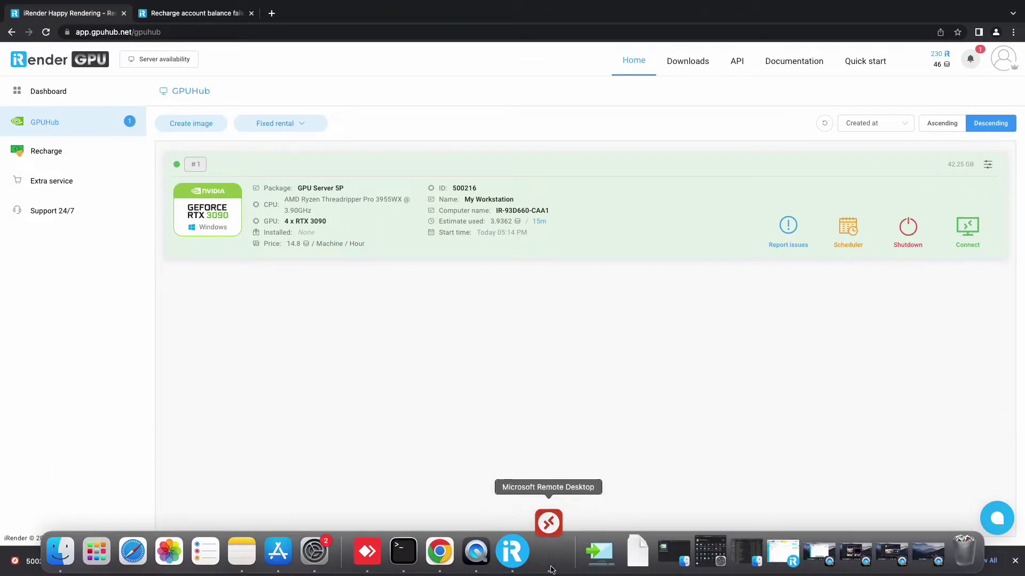
left_click(549, 549)
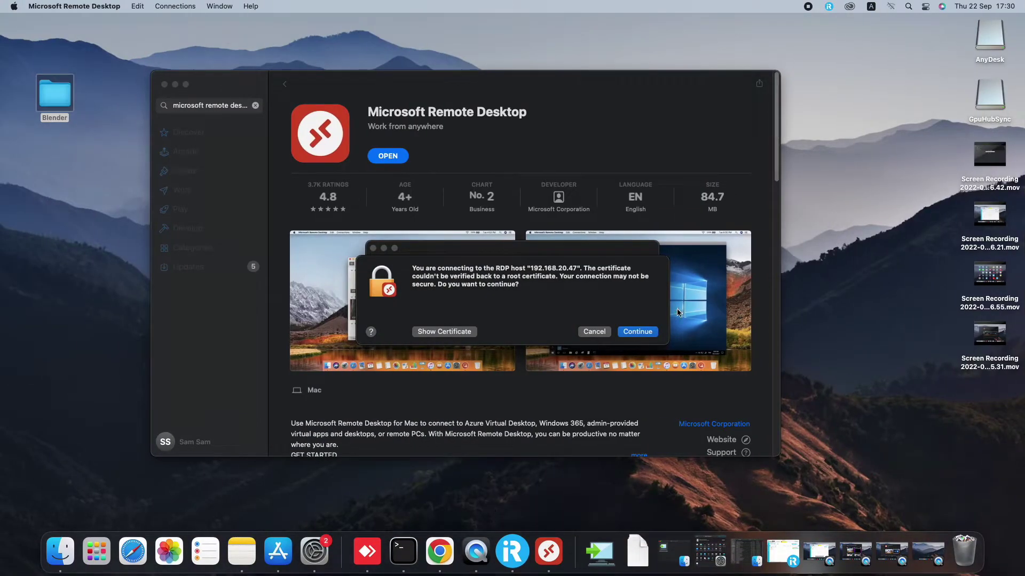
left_click(641, 333)
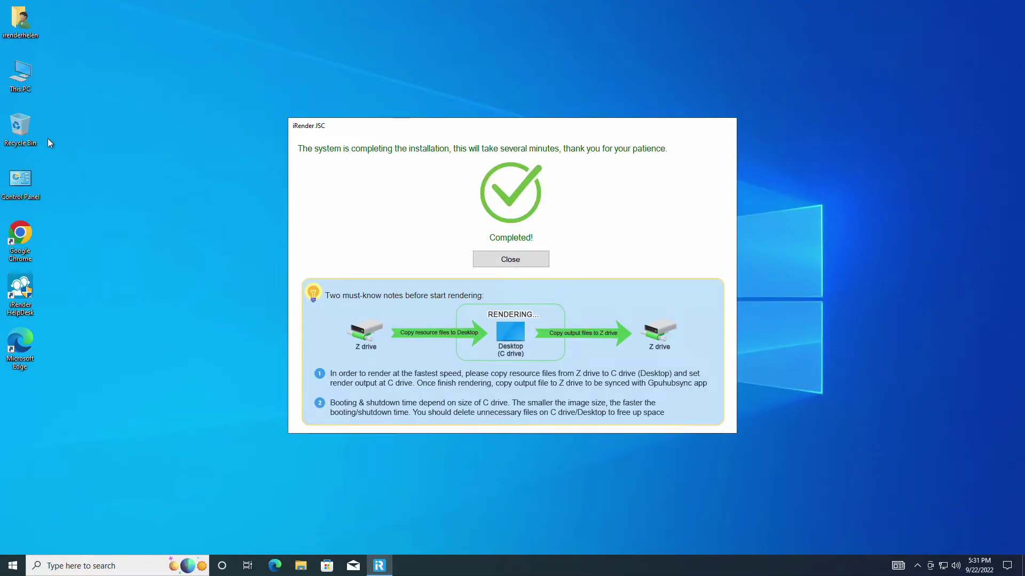
Dismiss the completed notice and copy Blender from Storage (Z:)\Input onto the remote desktop
left_click(510, 259)
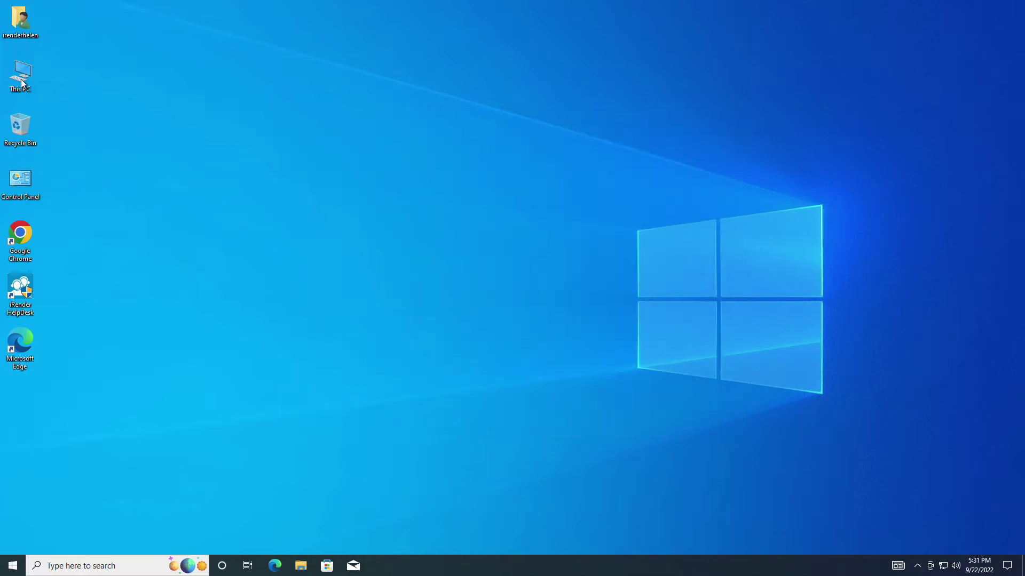
double_click(21, 82)
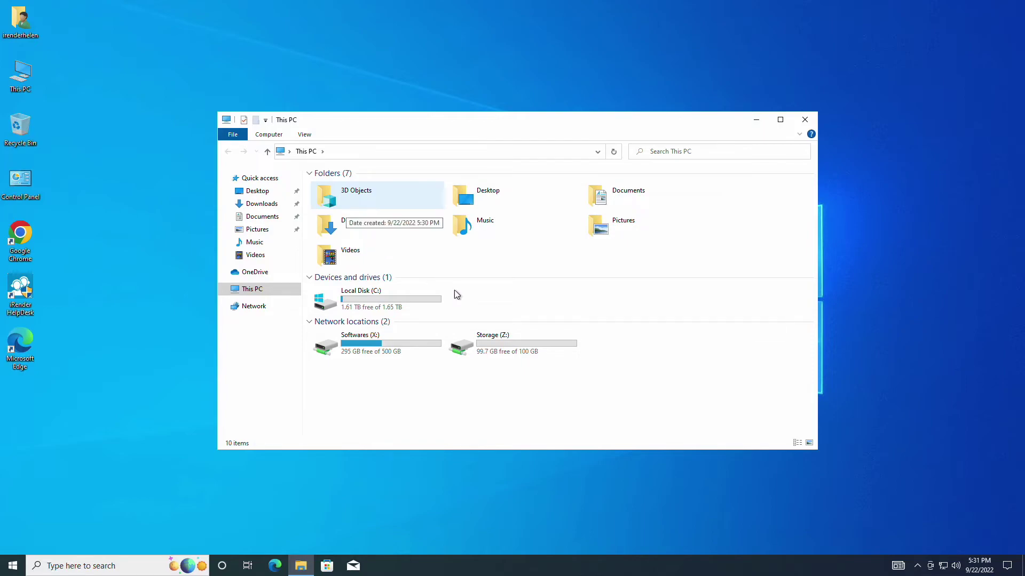
double_click(486, 340)
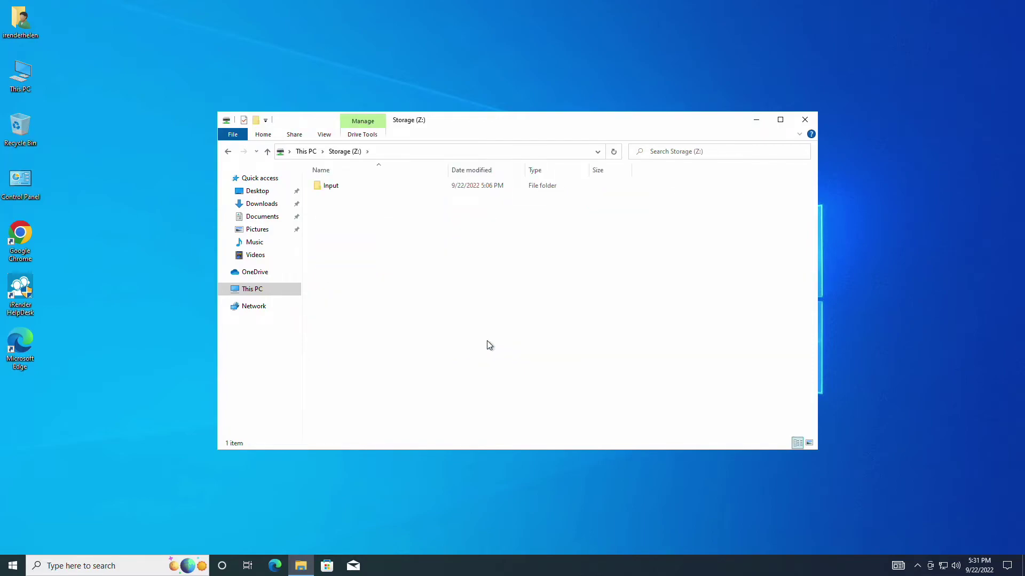
double_click(331, 187)
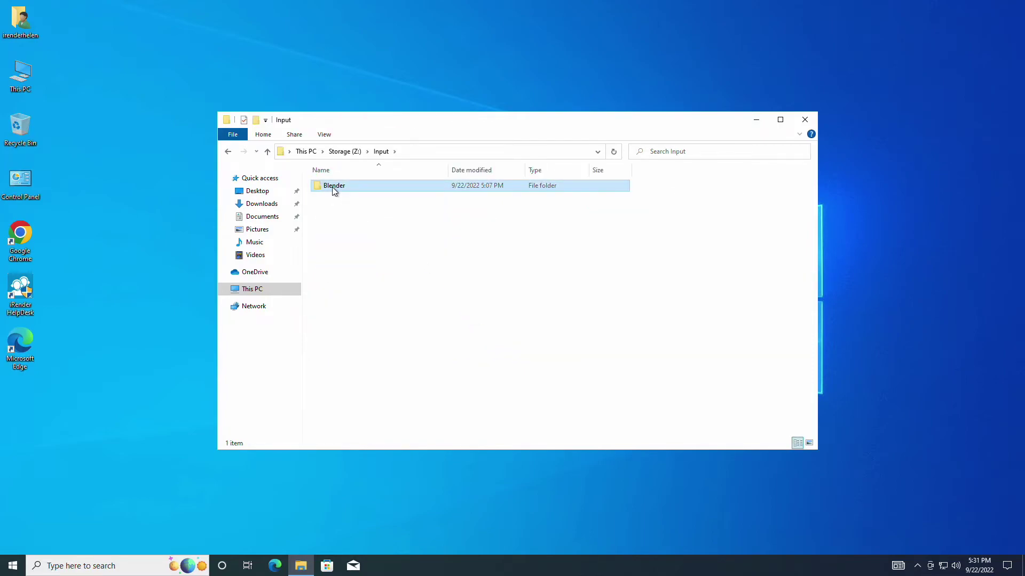
right_click(332, 186)
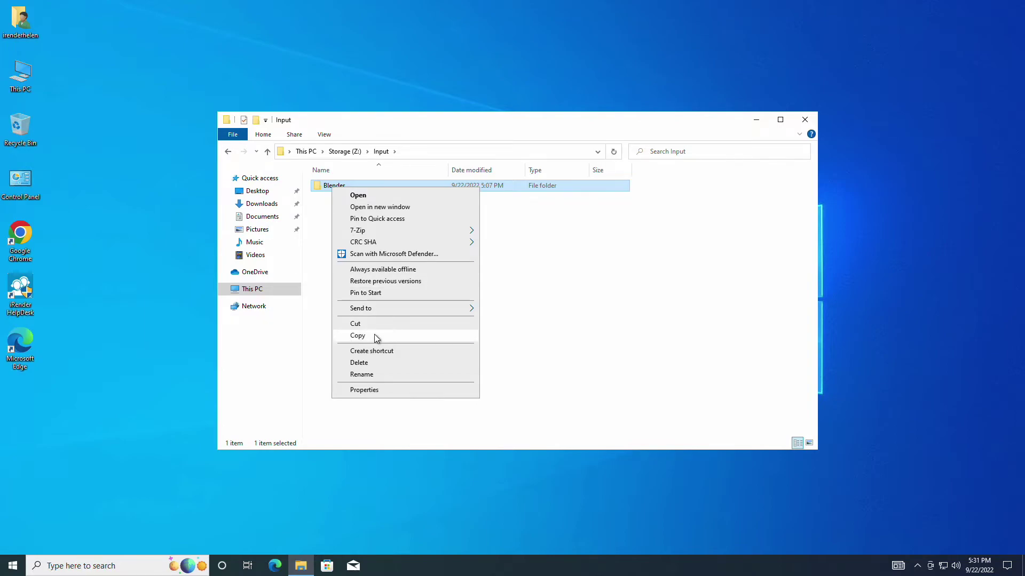
left_click(374, 335)
right_click(107, 284)
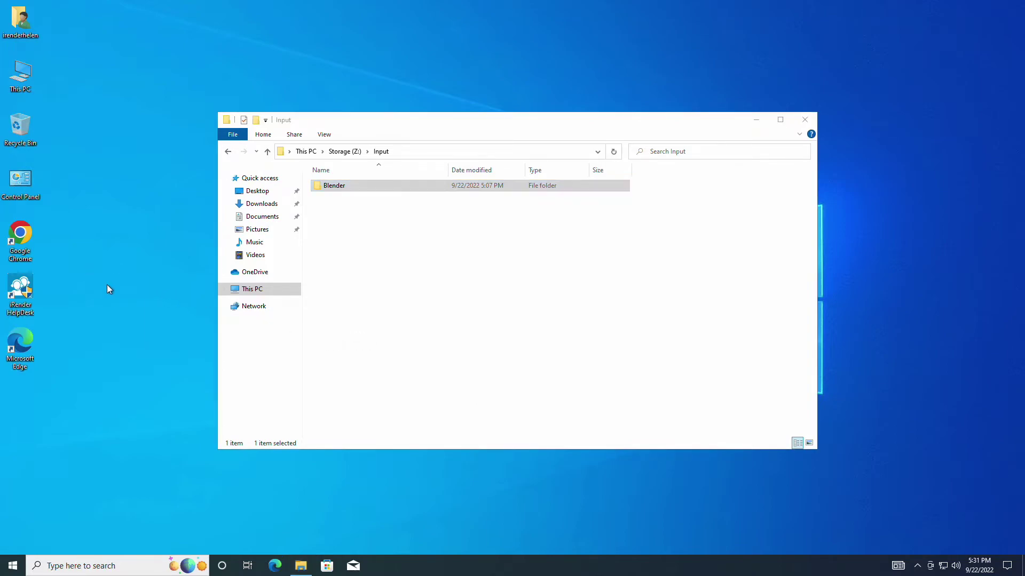
left_click(138, 332)
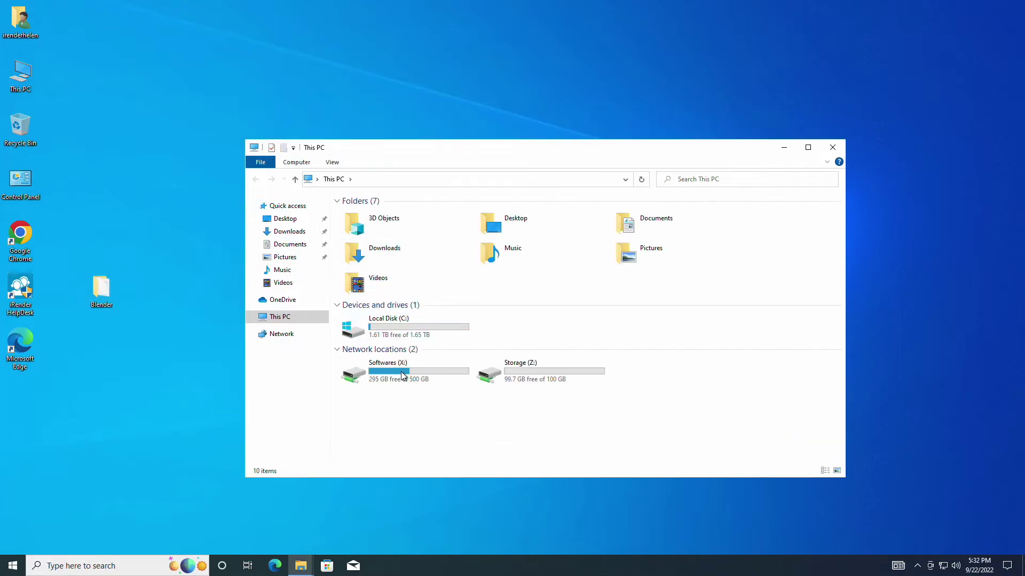
Copy the Blender folder from the Softwares (X:) drive
left_click(401, 375)
double_click(402, 376)
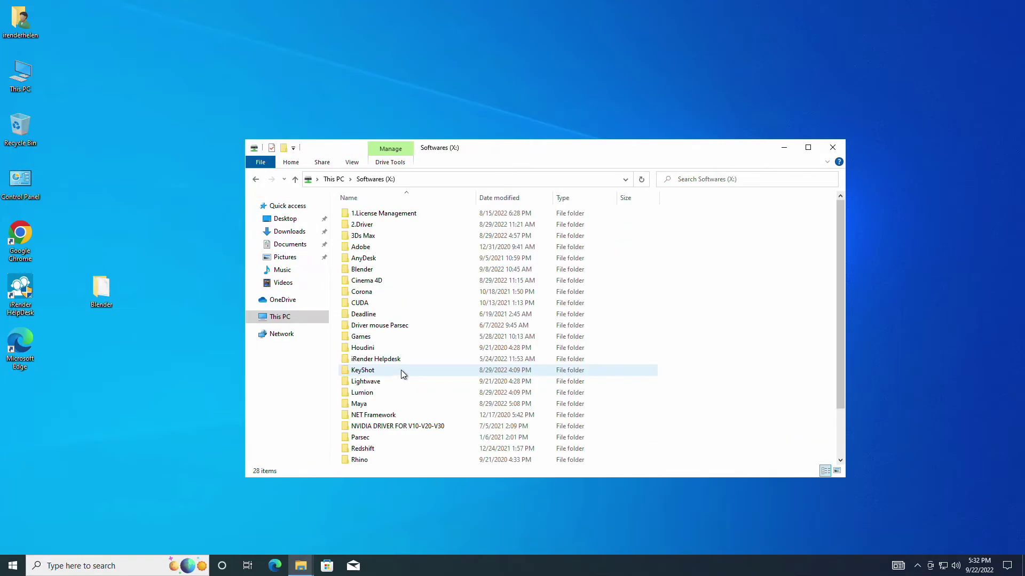
left_click(364, 271)
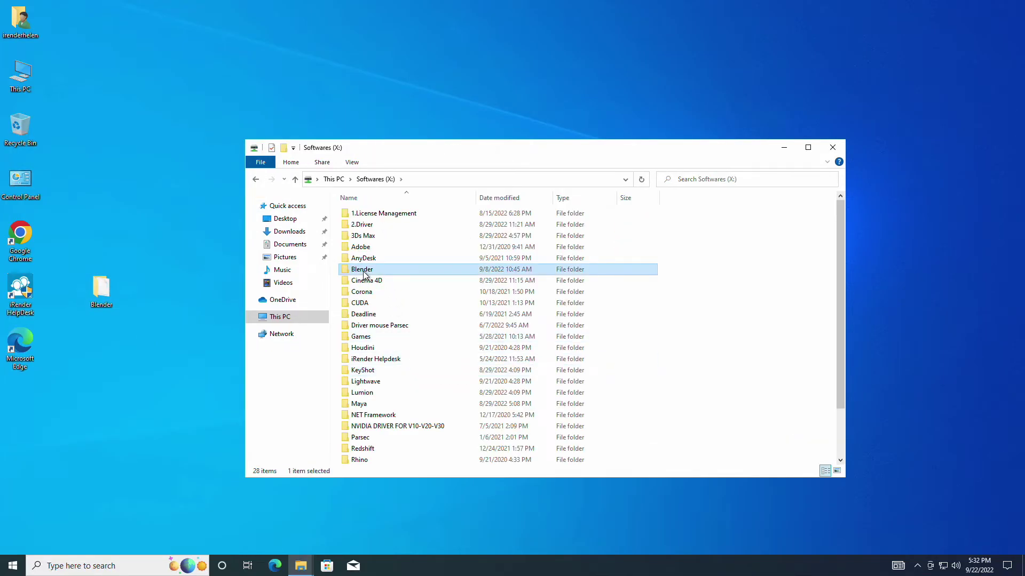
right_click(363, 272)
left_click(400, 423)
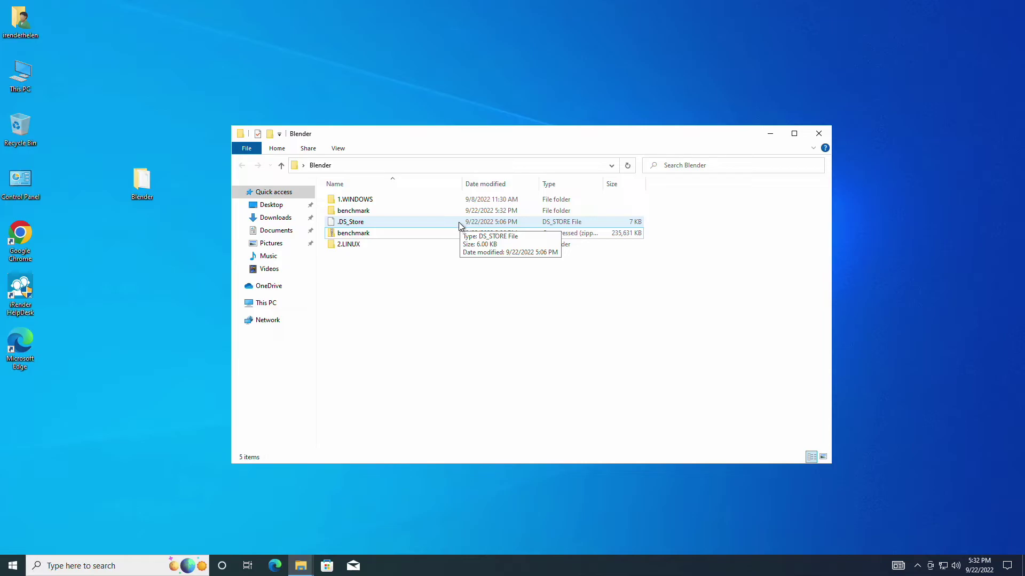
Install Blender 3.3.0 from the 1.WINDOWS installers, accepting the wizard defaults
left_click(359, 200)
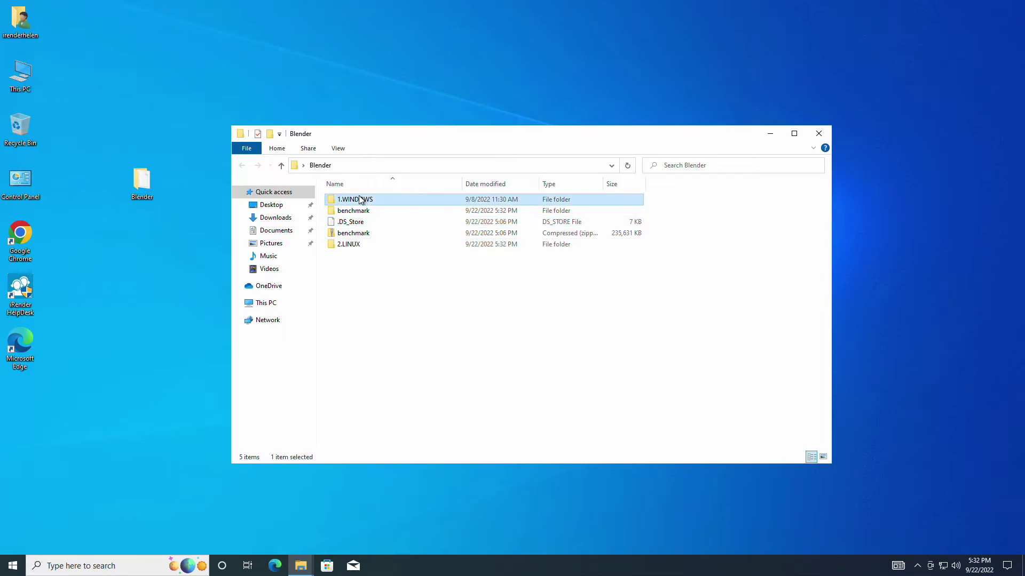
double_click(360, 200)
double_click(385, 234)
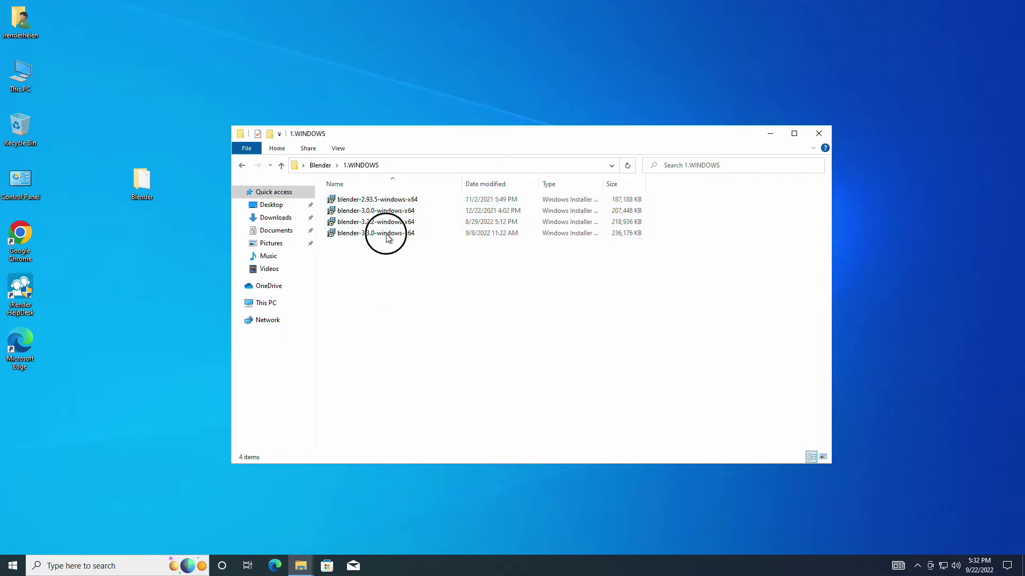
left_click(568, 366)
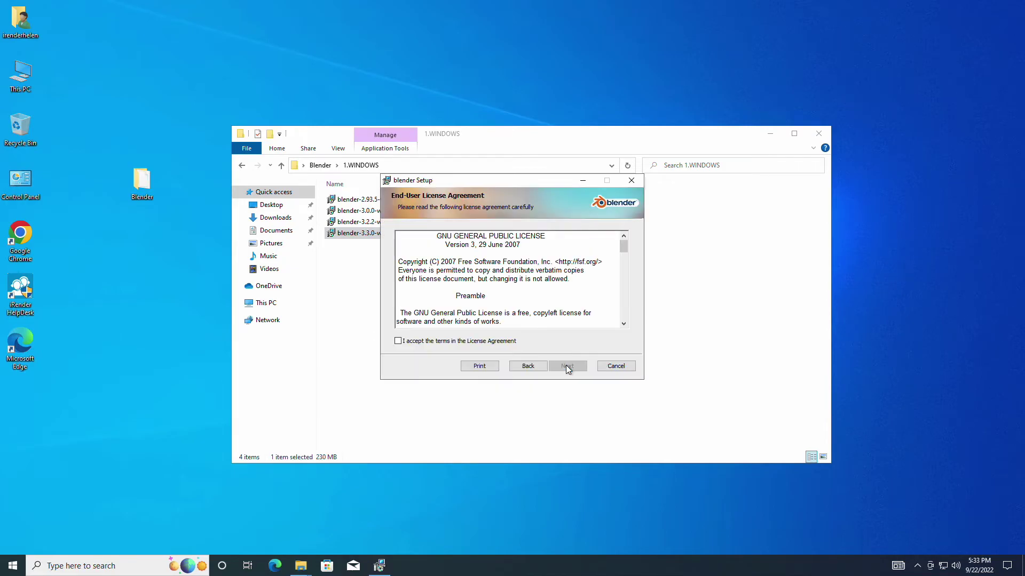
left_click(573, 370)
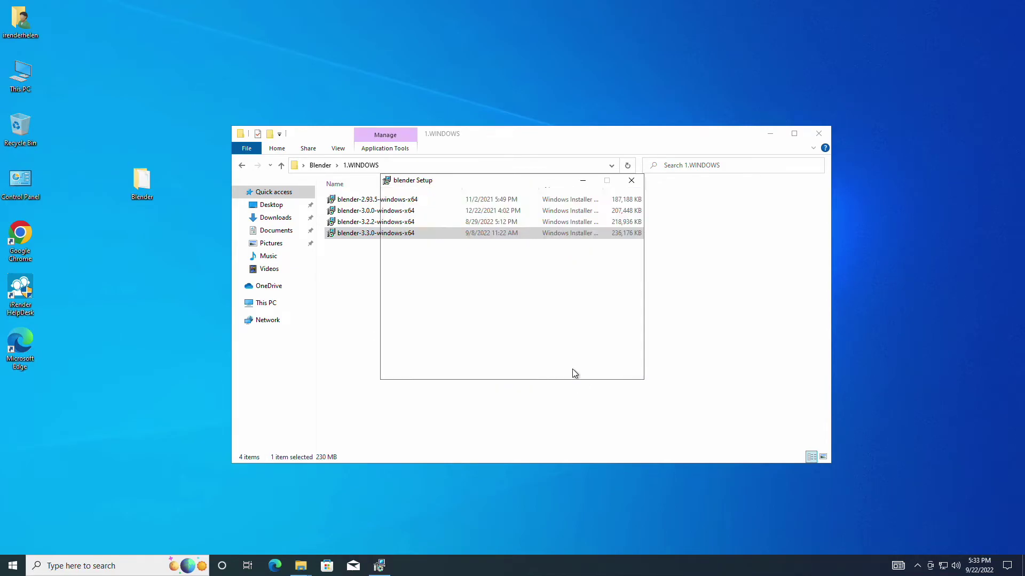
left_click(572, 368)
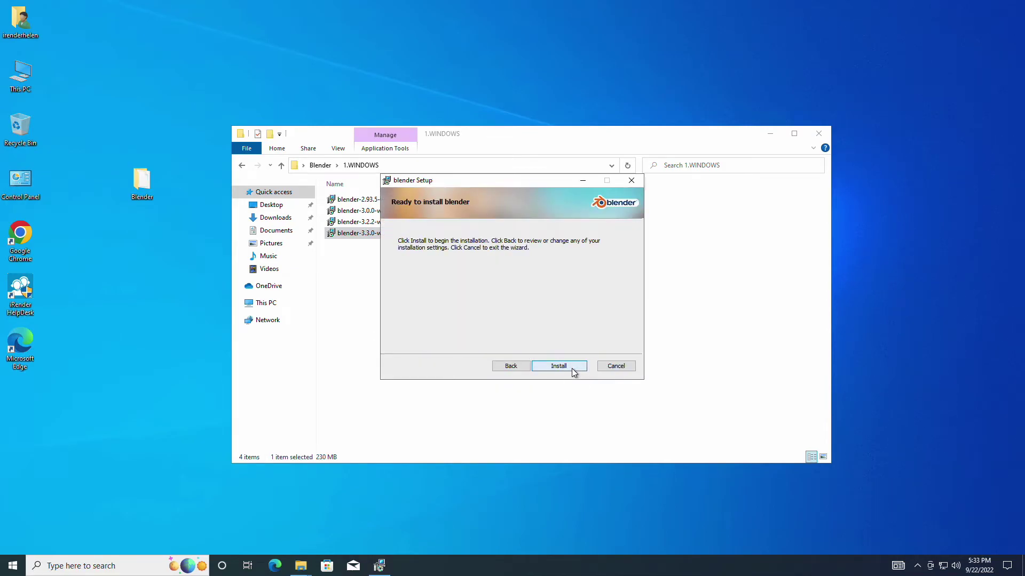
left_click(571, 368)
left_click(479, 359)
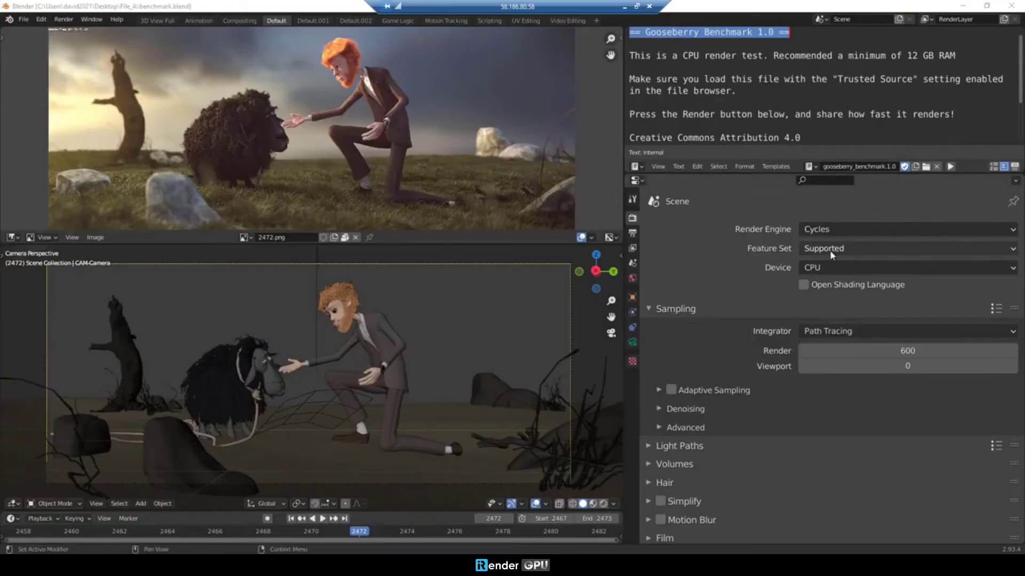
Set the render device to GPU Compute and enable CUDA in Blender's preferences
left_click(817, 267)
left_click(814, 302)
left_click(41, 19)
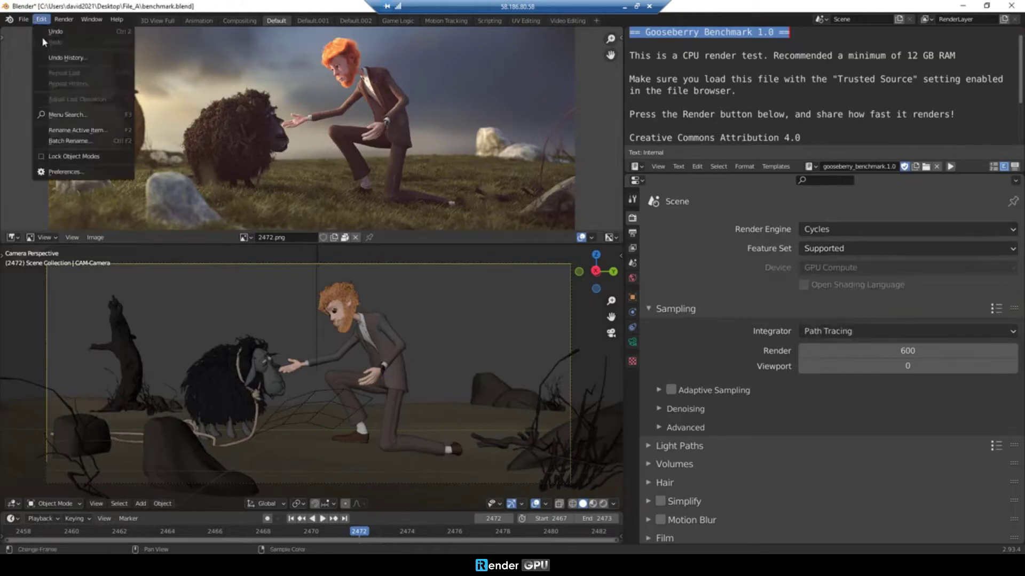
left_click(48, 173)
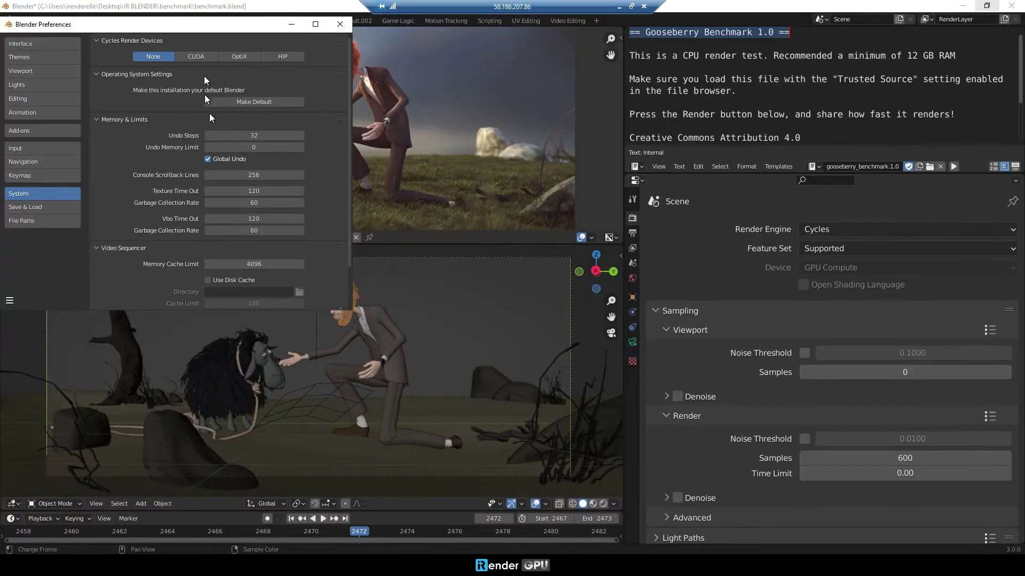
left_click(190, 54)
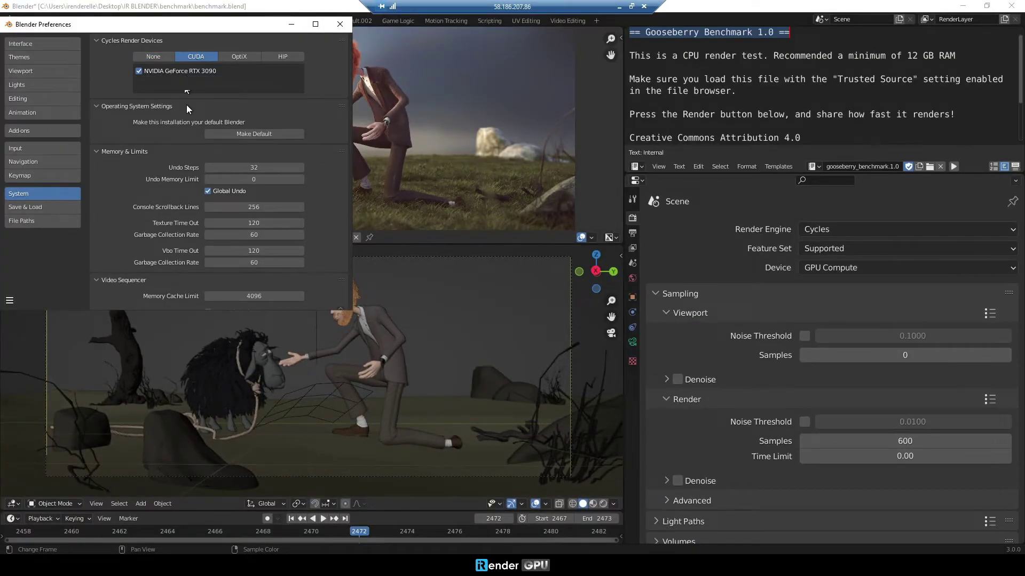
scroll(827, 347, "down", 15)
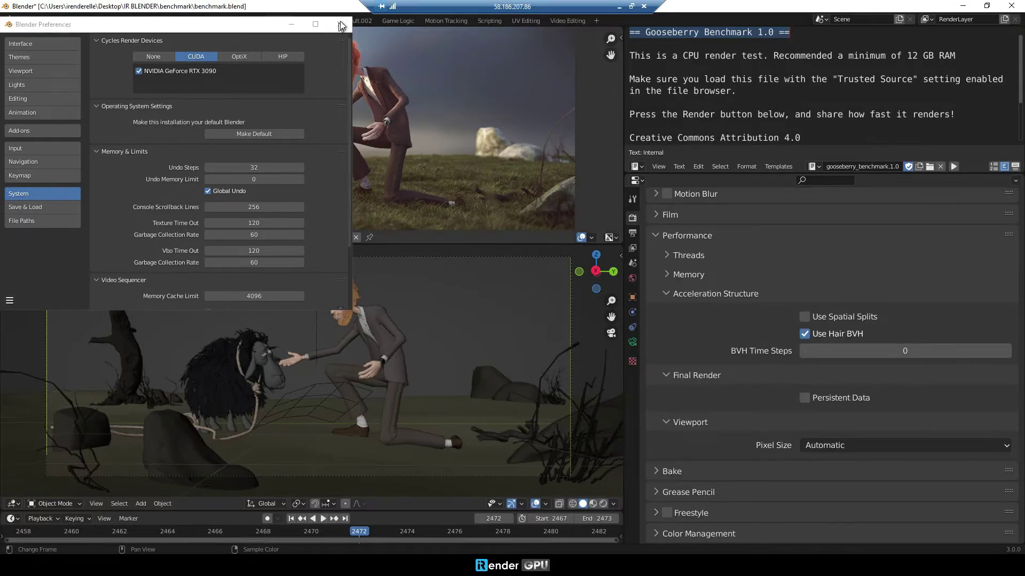
left_click(342, 25)
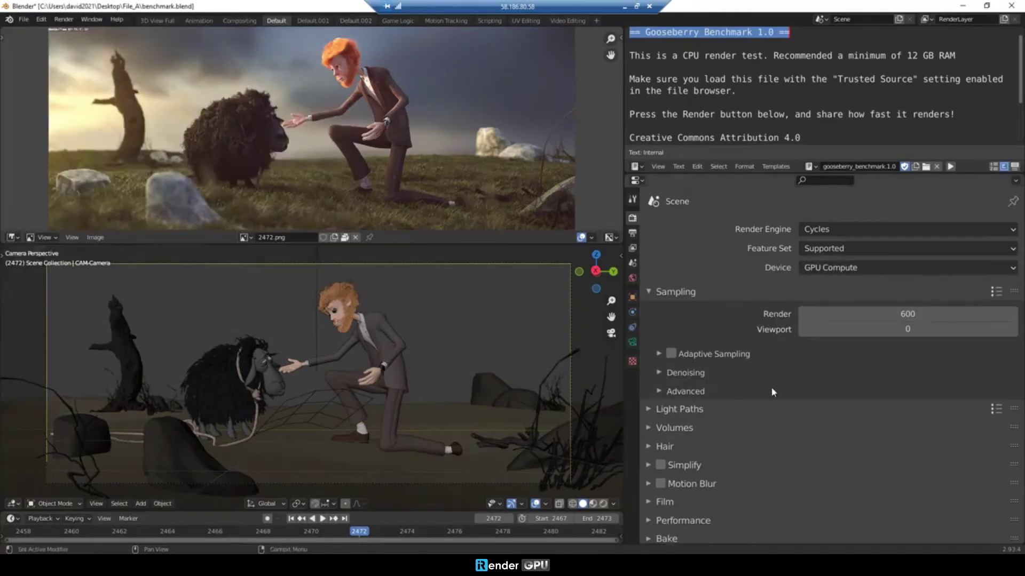
Set the Performance render tiles to 100 px
left_click(649, 500)
scroll(745, 498, "down", 5)
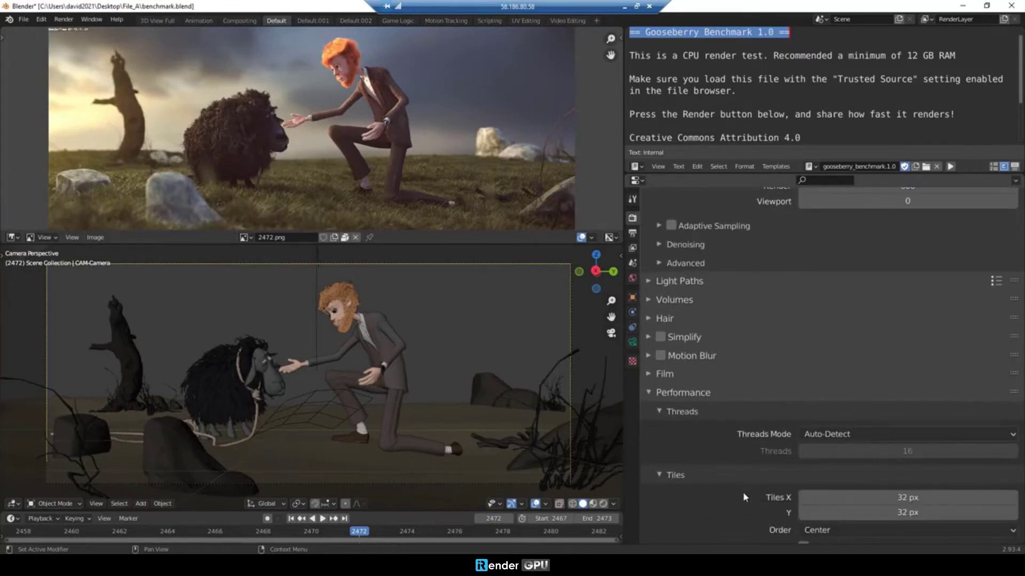
left_click_drag(908, 497, 907, 512)
type("100")
key("Return")
scroll(659, 247, "up", 2)
Check the output Dimensions and render the current frame as an image
left_click(631, 233)
left_click(681, 225)
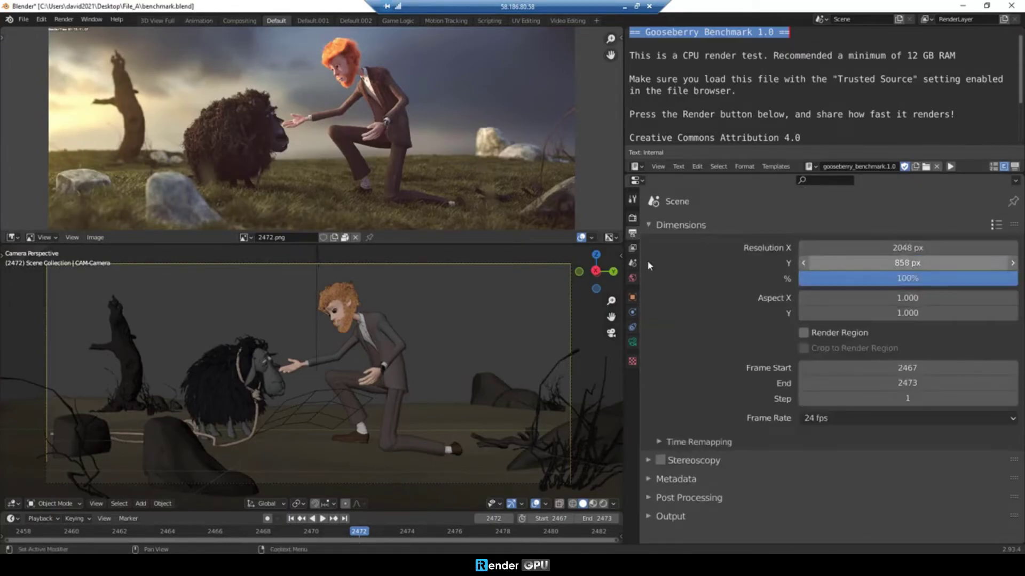
left_click(64, 19)
left_click(66, 31)
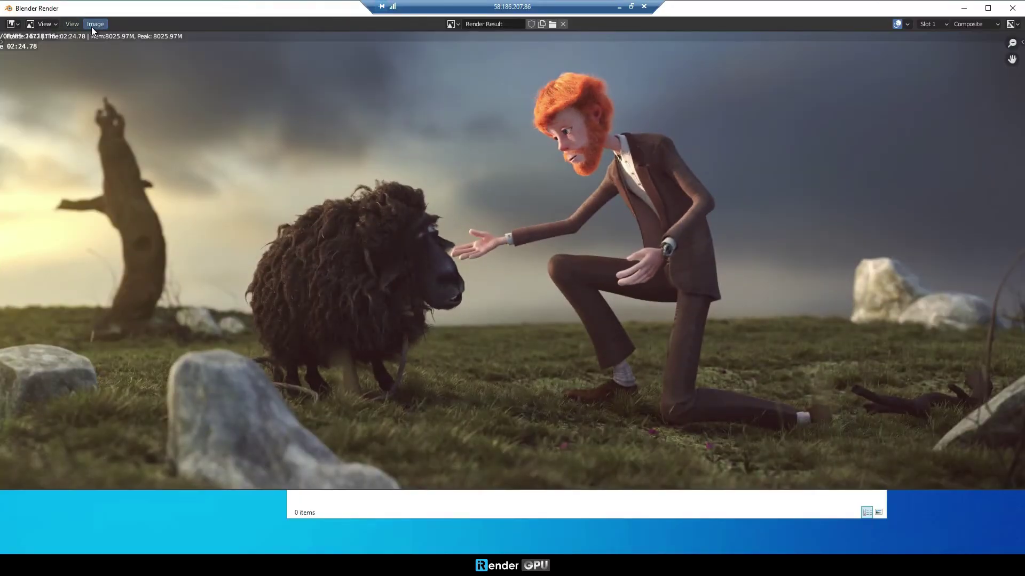
Save the finished render via Image > Save As into the Desktop's Result folder
left_click(92, 25)
left_click(113, 99)
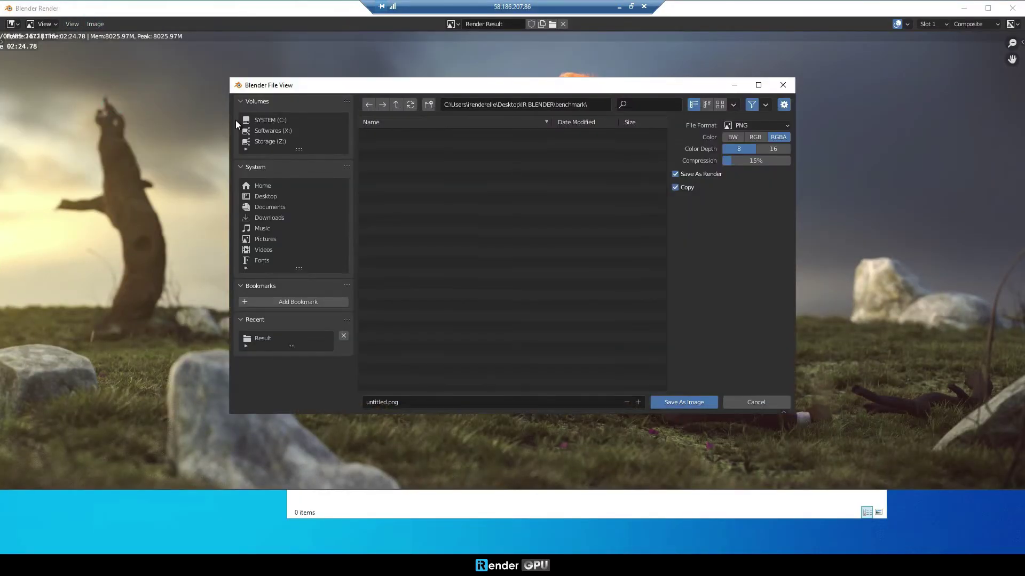
left_click(270, 197)
double_click(395, 154)
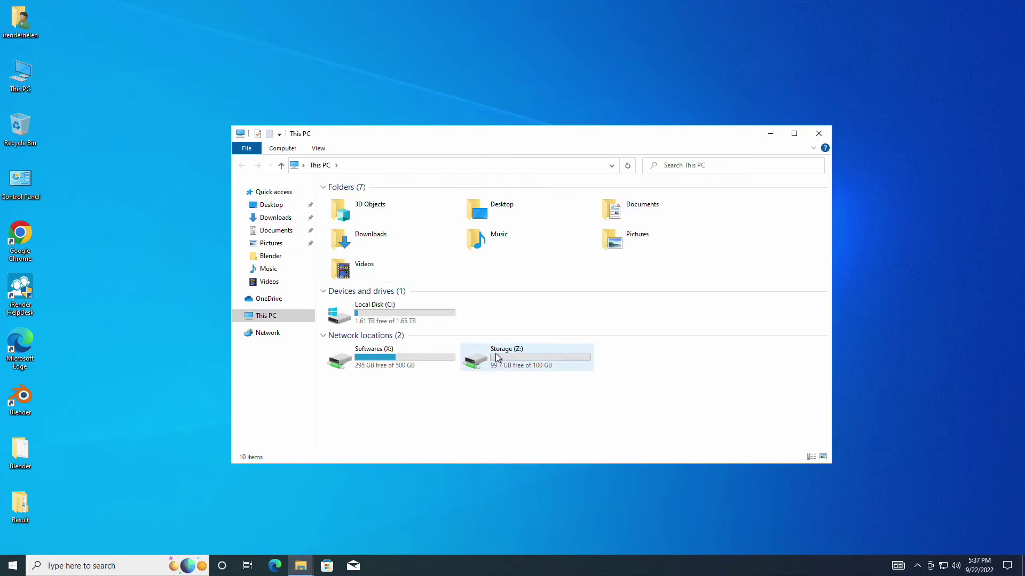
Open Storage (Z:) and drag the desktop results into its Result folder
double_click(493, 357)
left_click_drag(21, 504, 505, 259)
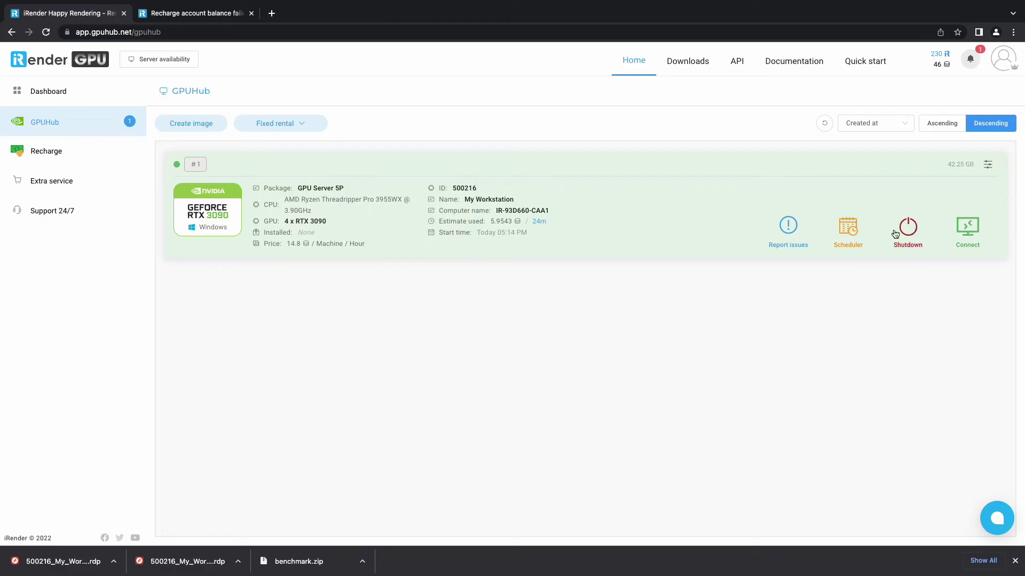
Shut down My Workstation, confirm the shutdown, and close the feedback rating popup
left_click(895, 234)
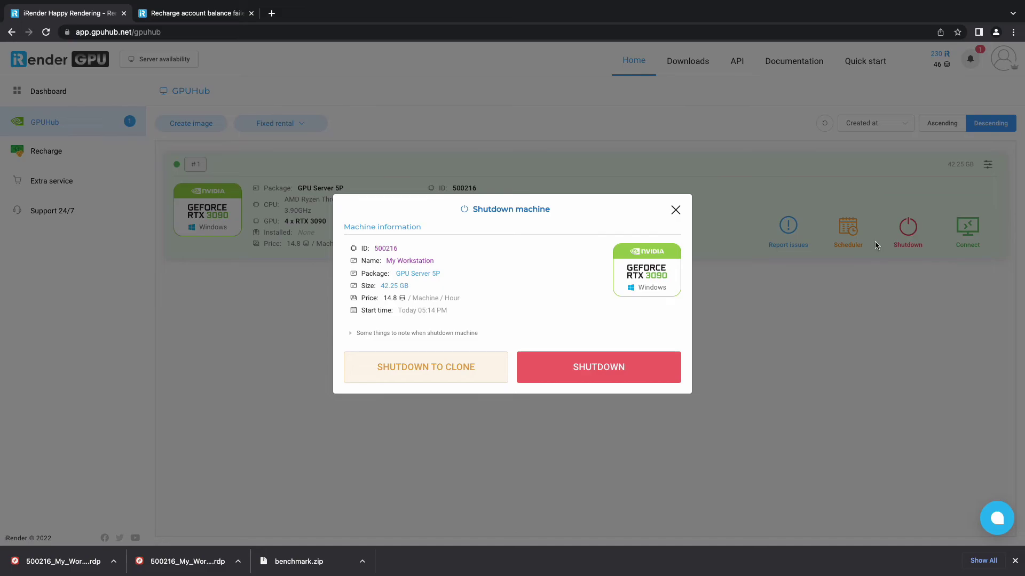
left_click(625, 376)
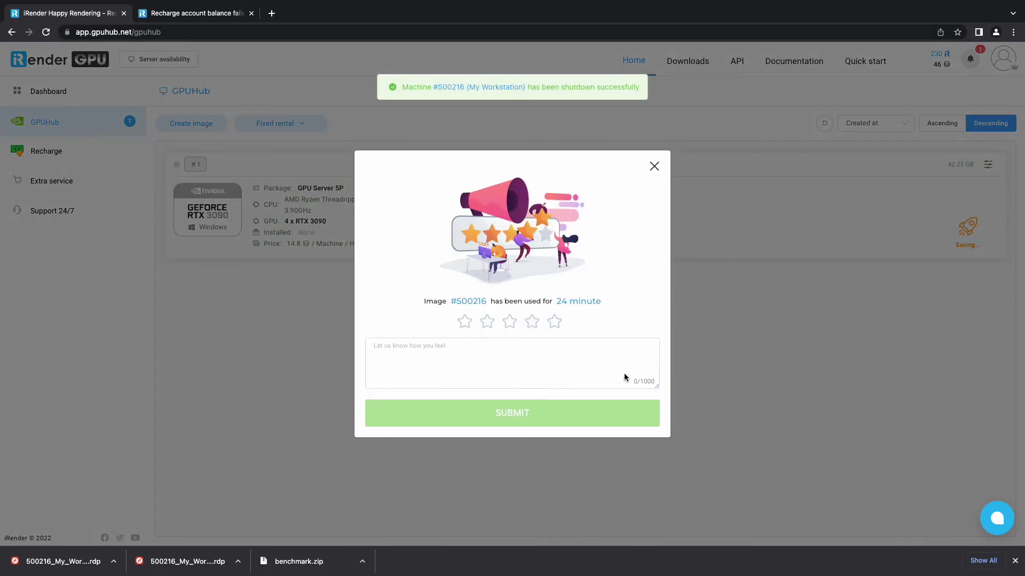
left_click(654, 167)
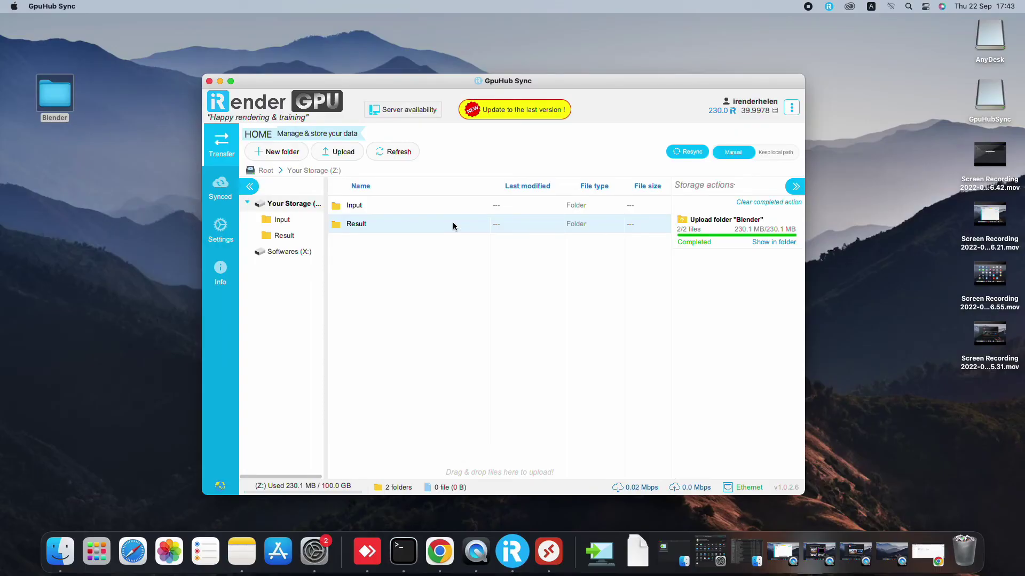
Download the Result folder into Desktop > Blender on the Mac and select that folder
right_click(453, 226)
left_click(474, 231)
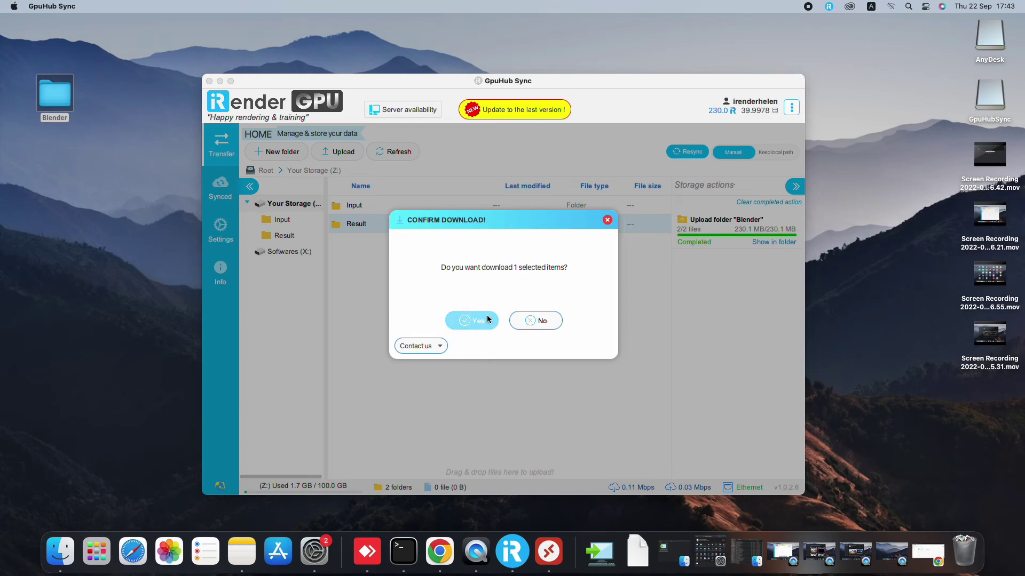
left_click(480, 322)
left_click(329, 221)
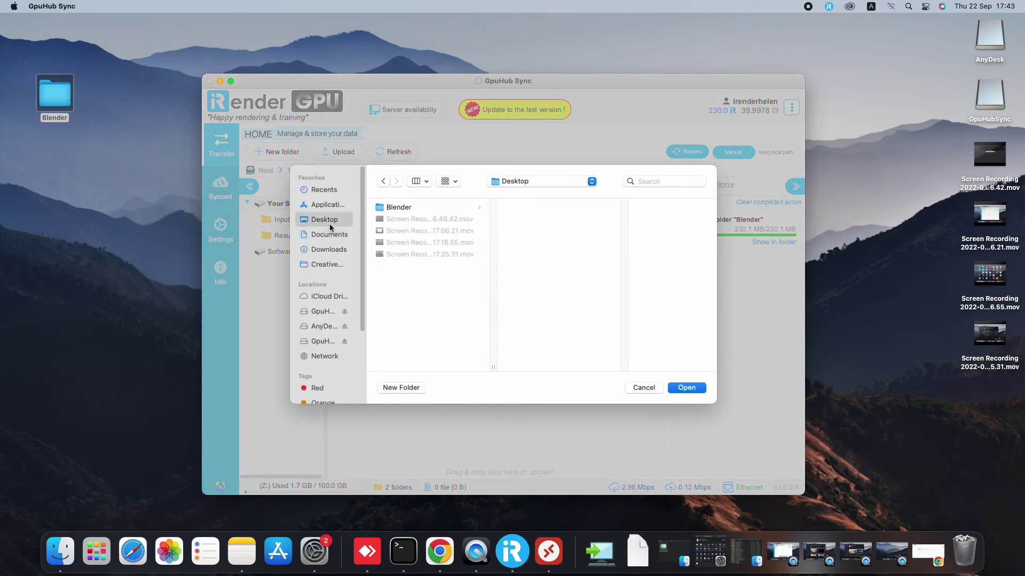
left_click(404, 209)
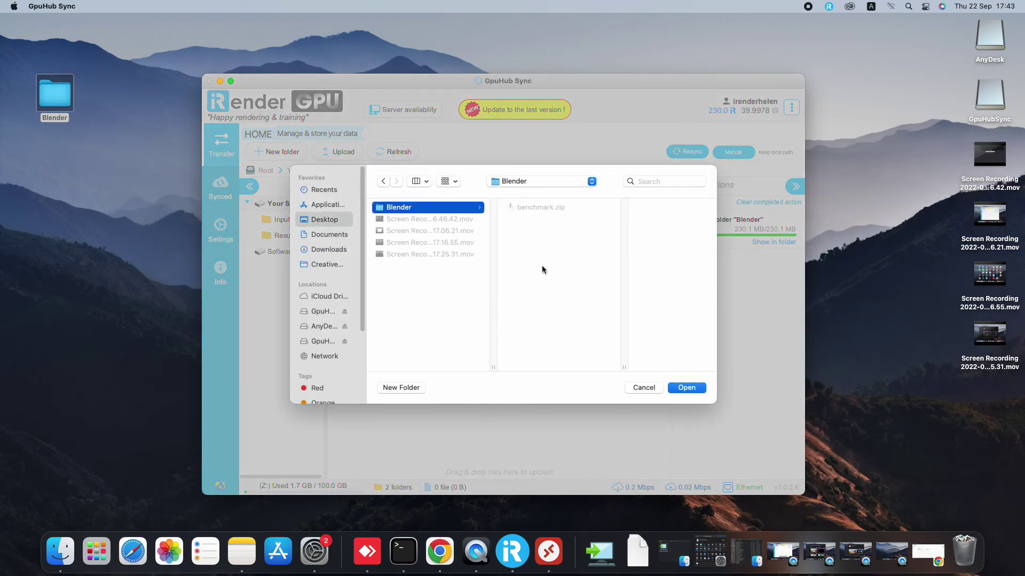
left_click(695, 388)
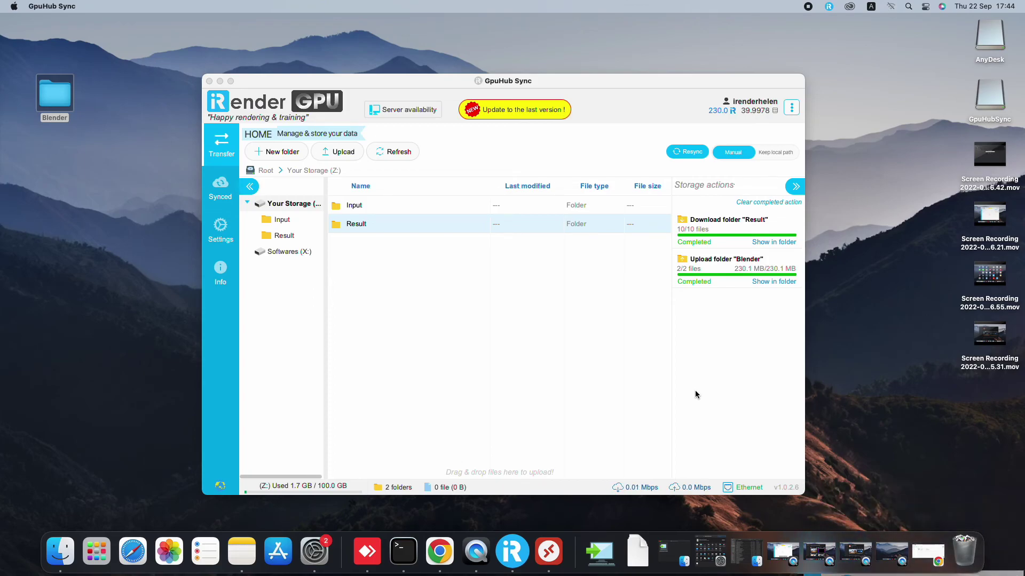
left_click(694, 395)
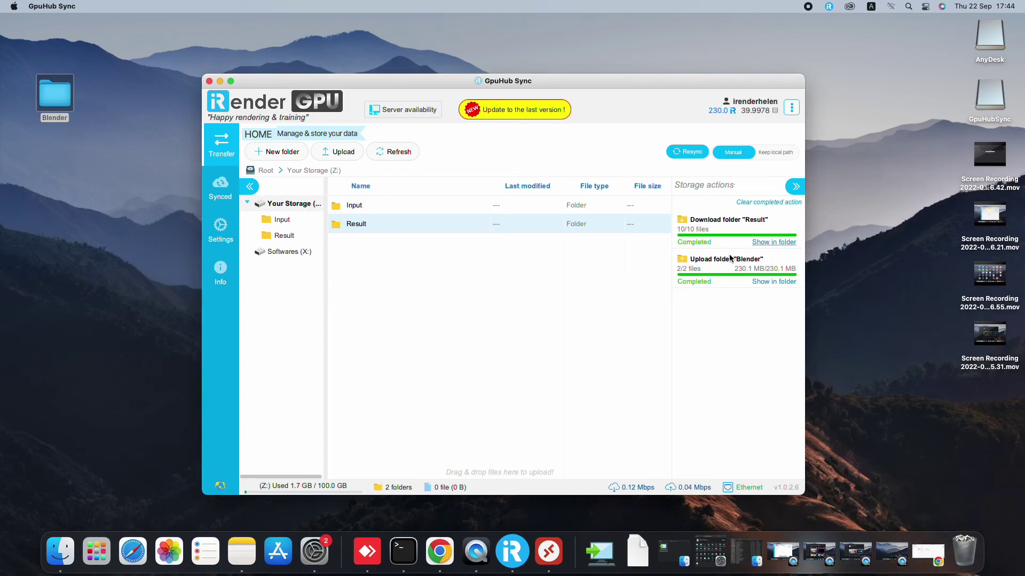
left_click(62, 108)
Open the desktop Blender folder to view benchmark.zip and the downloaded Result folder
double_click(61, 108)
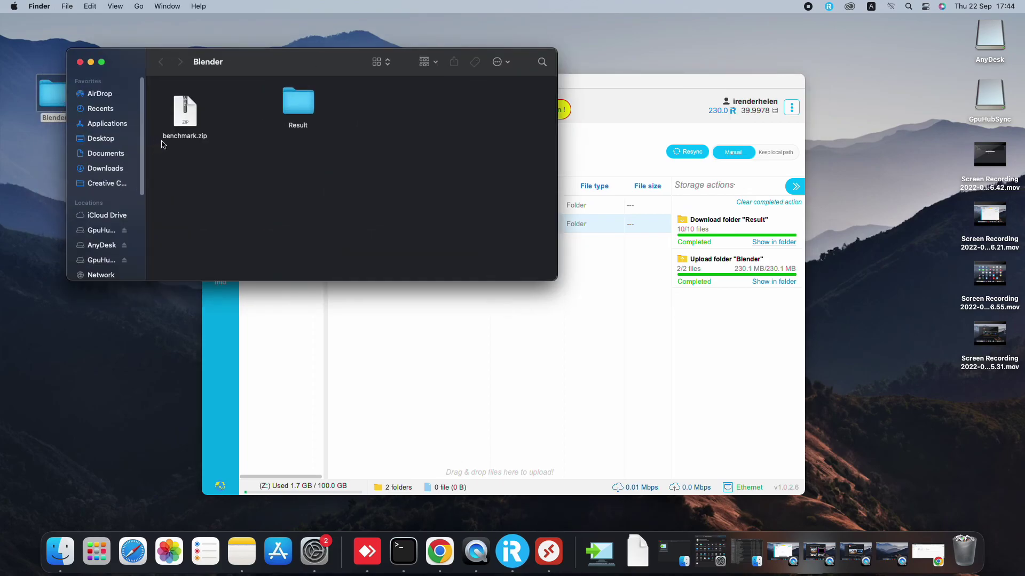